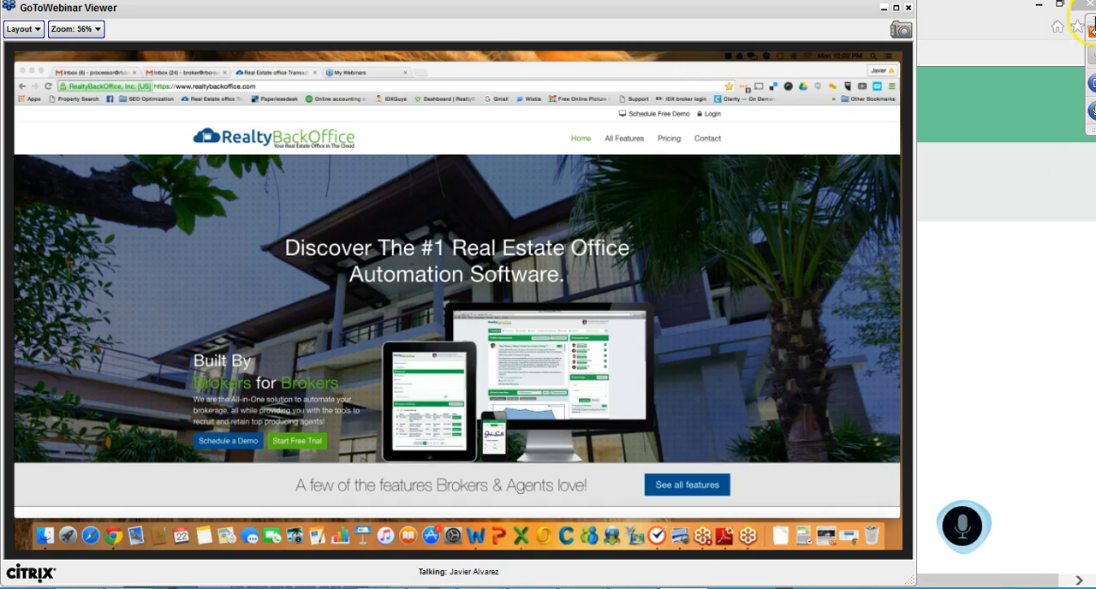
# Expand the webinar controls and send the question "Hello" to the staff
pyautogui.click(1091, 35)
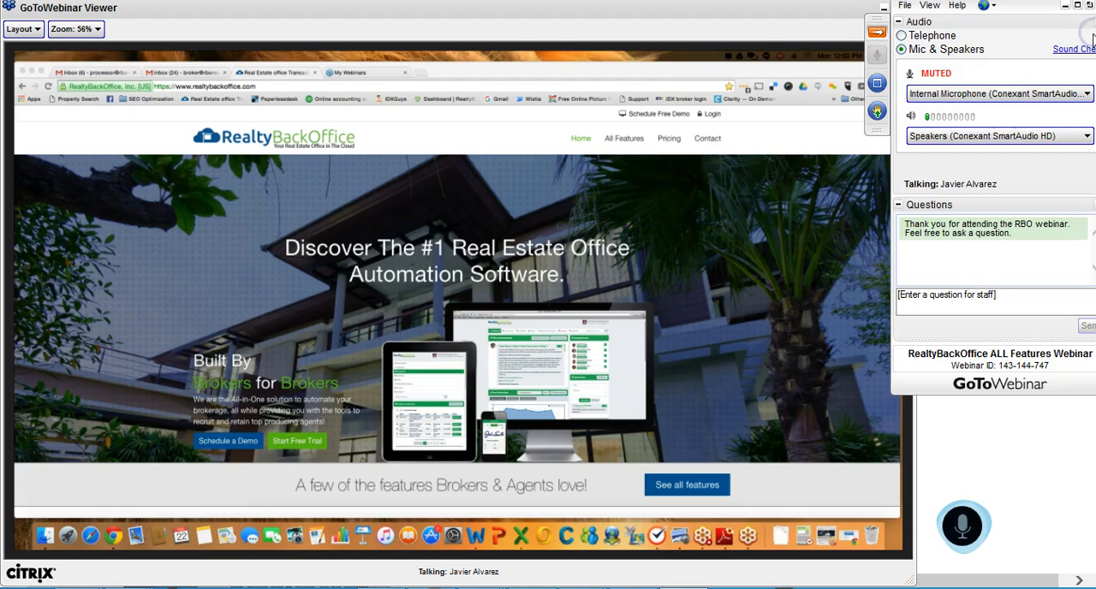
pyautogui.click(1017, 306)
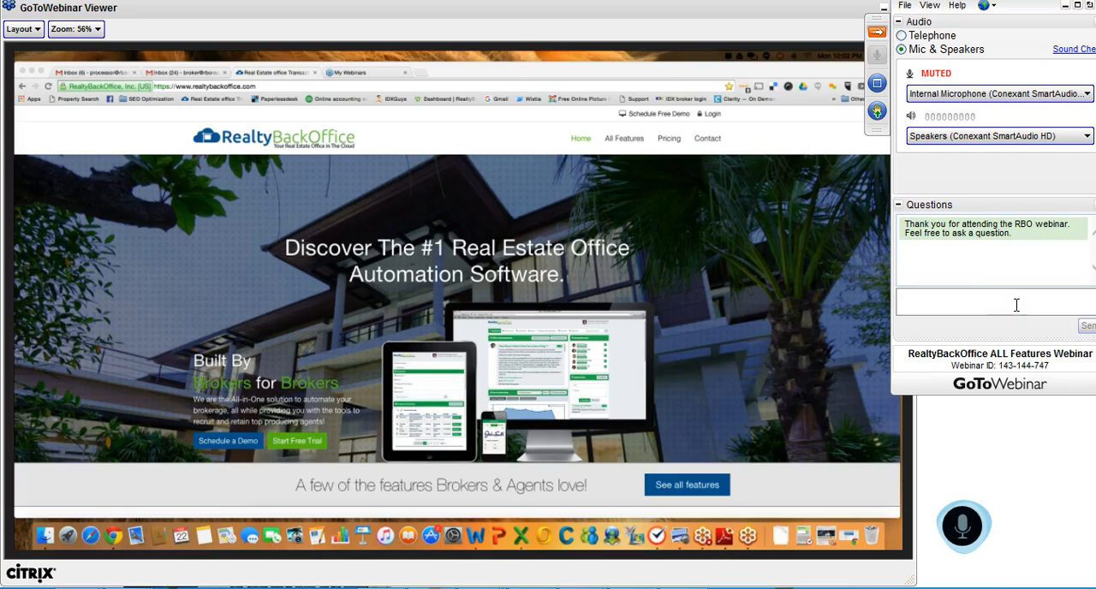
pyautogui.write('Hello')
pyautogui.click(1086, 325)
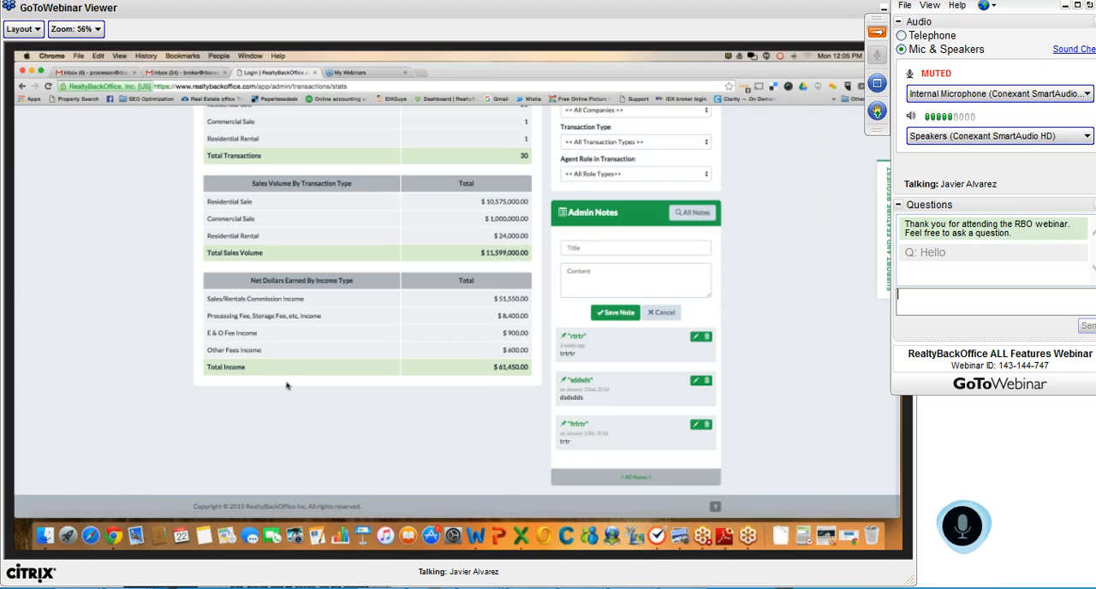
# Review the detailed company stats and go to the agents stats
pyautogui.scroll(3, 287, 385)
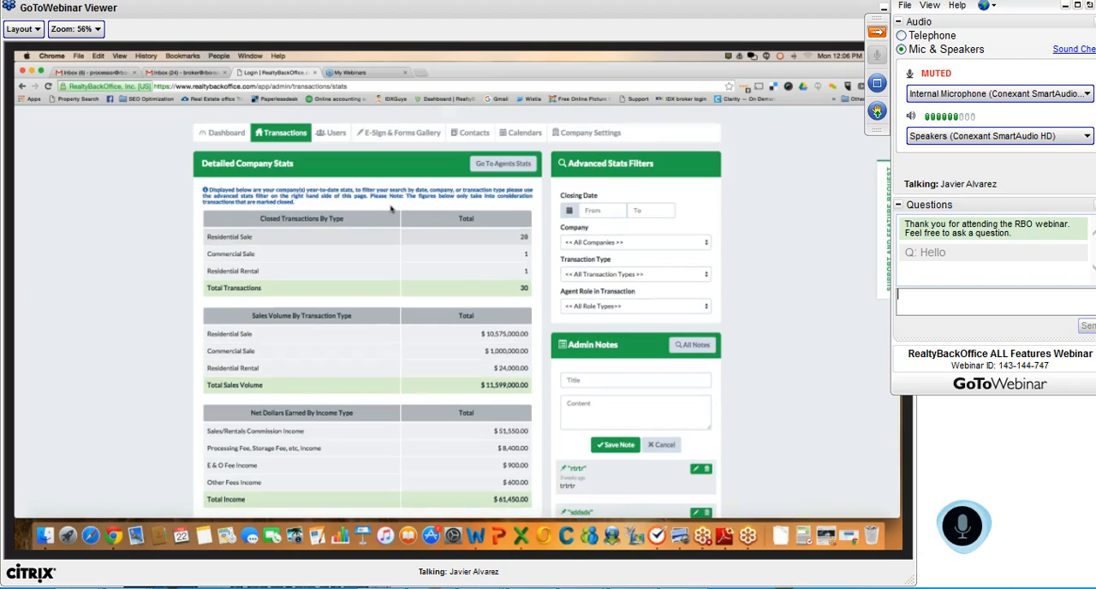
pyautogui.click(502, 162)
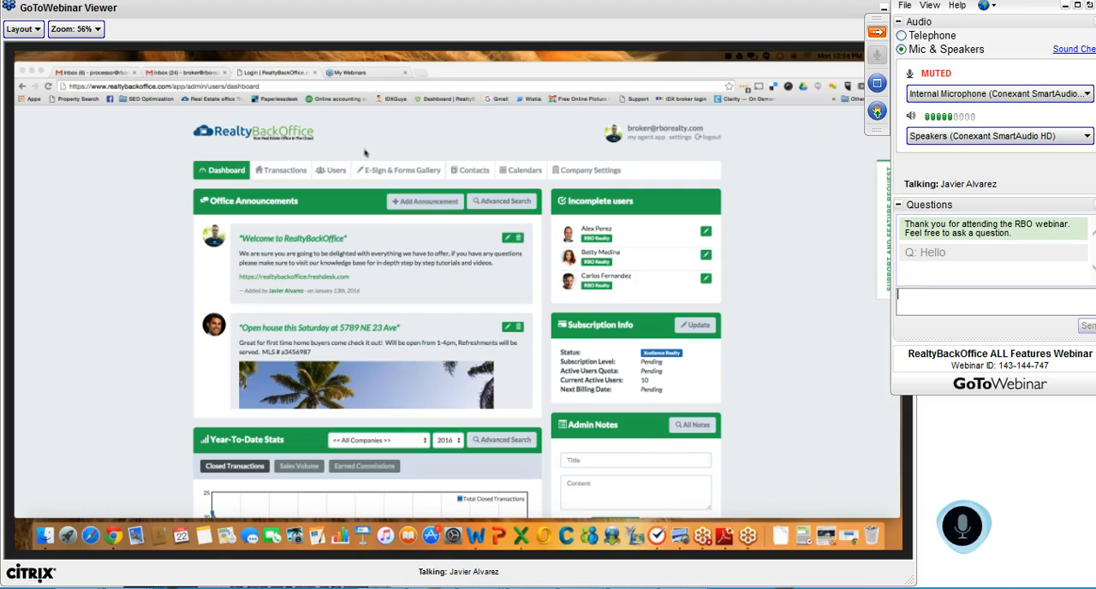
# Open the users list and examine the name, status, company and plan search filters without choosing a value
pyautogui.click(336, 171)
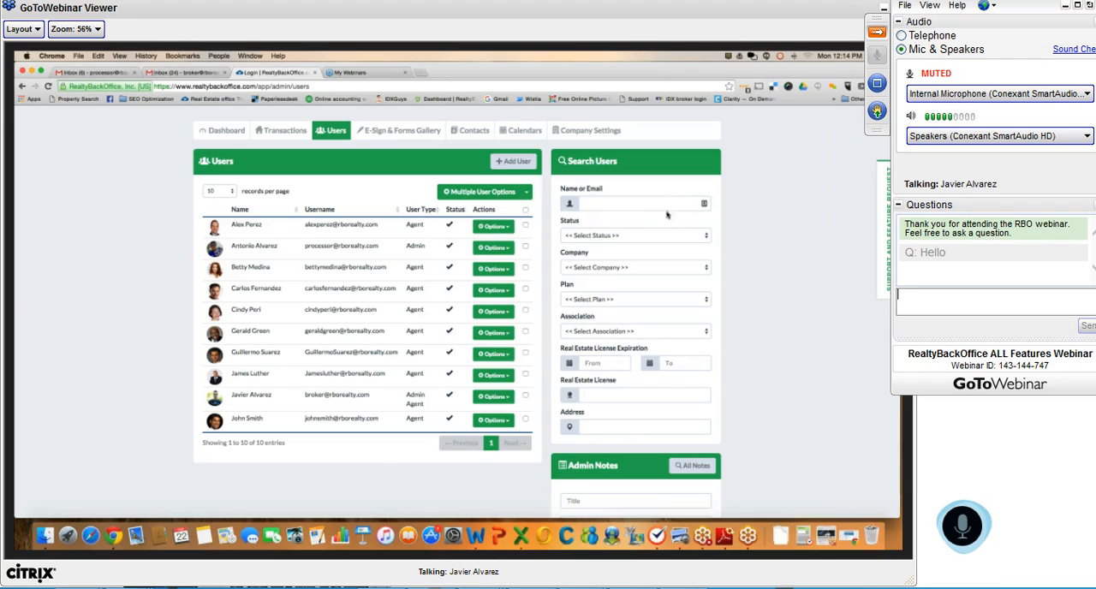
pyautogui.click(610, 204)
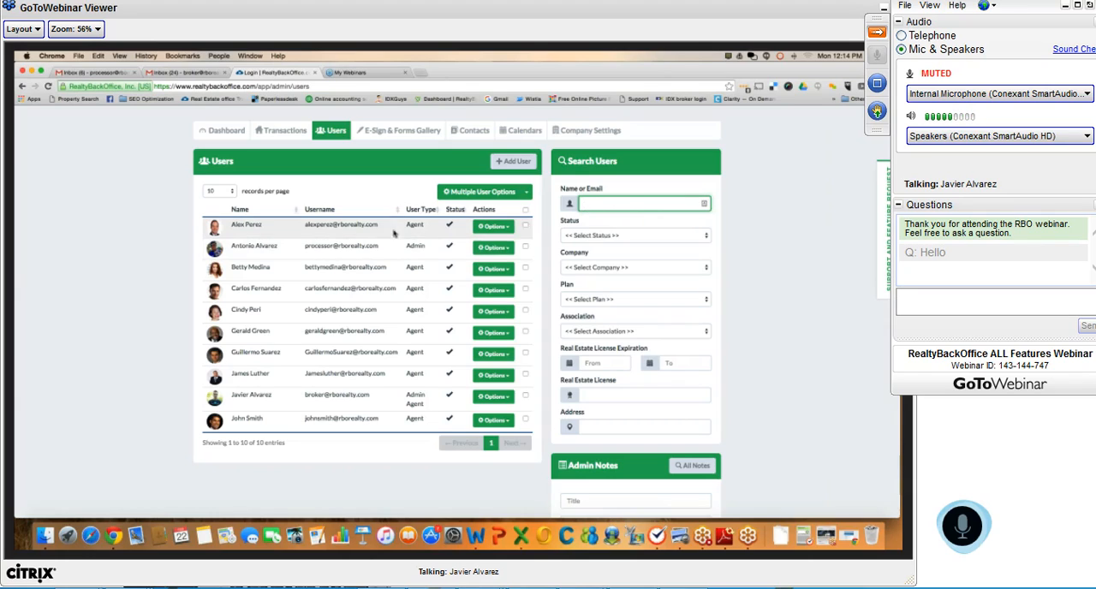
pyautogui.click(638, 238)
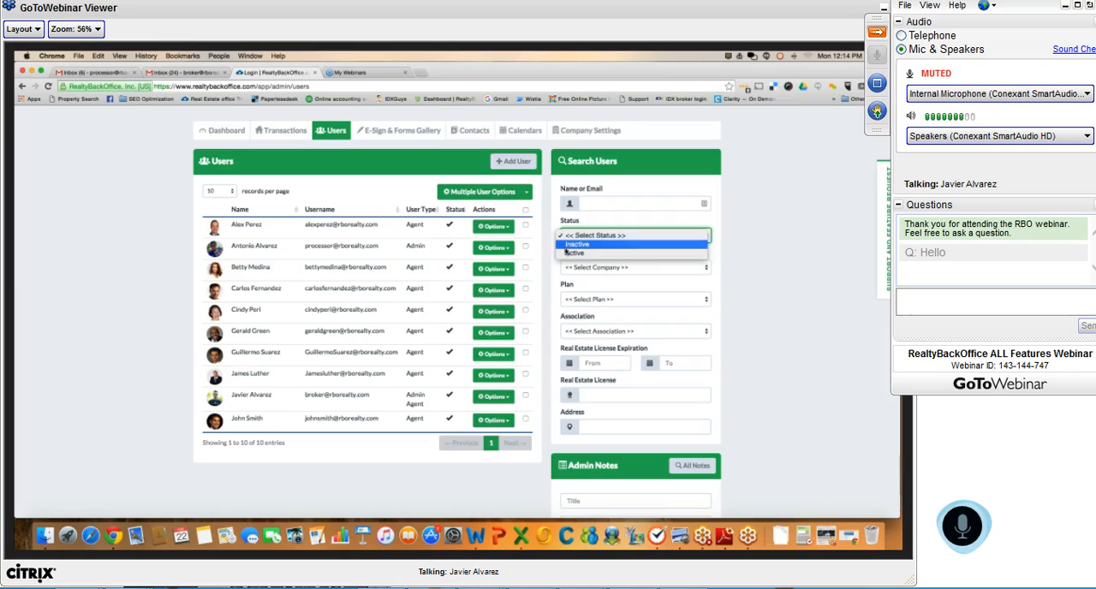
pyautogui.click(544, 287)
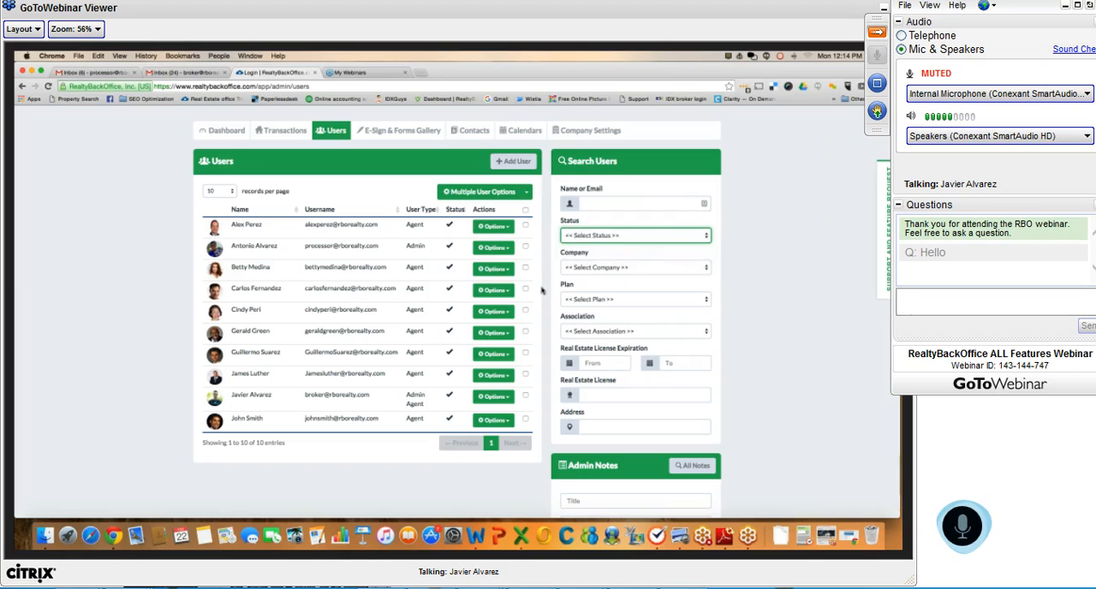
pyautogui.click(588, 268)
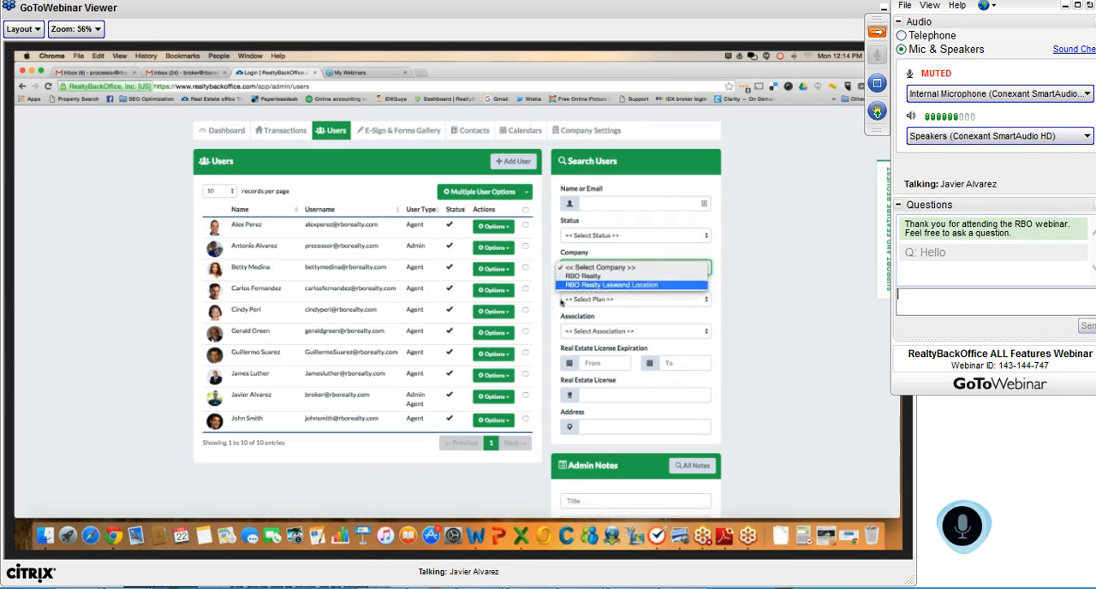
pyautogui.click(590, 300)
pyautogui.click(590, 299)
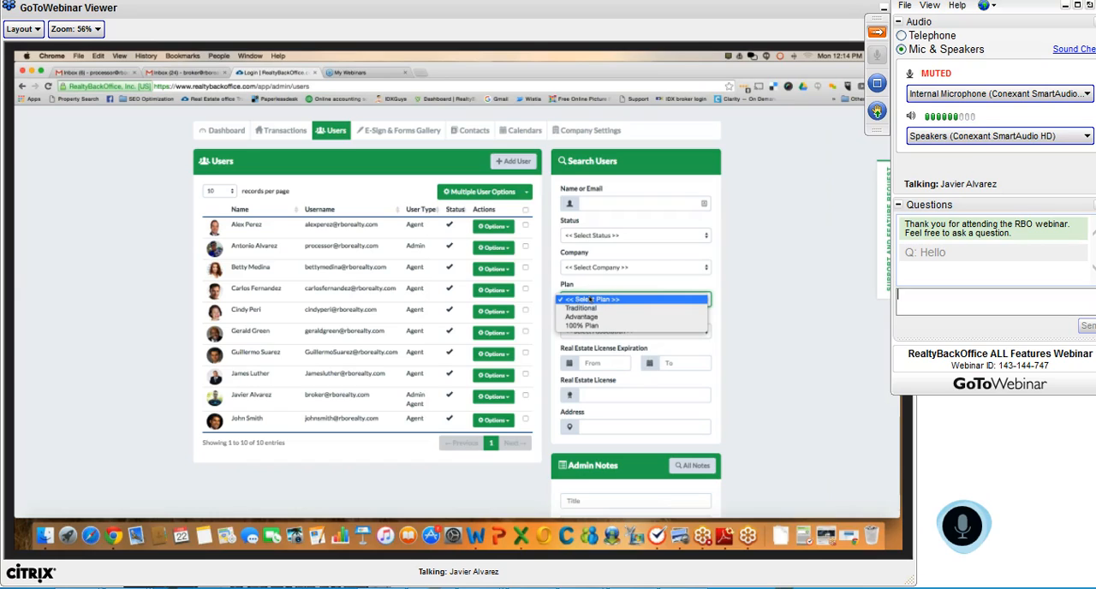
pyautogui.click(554, 324)
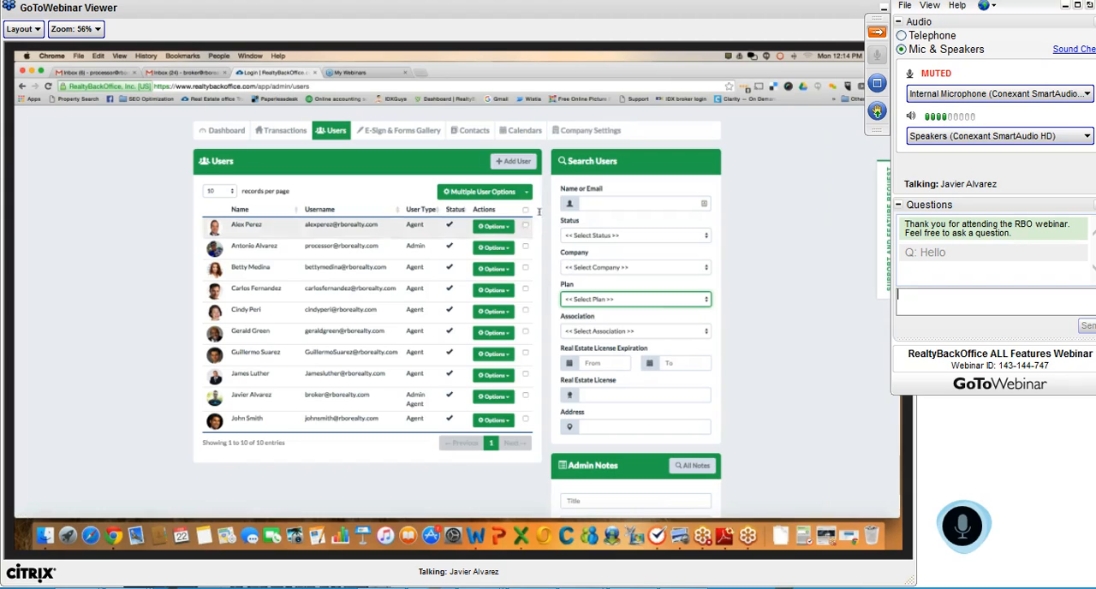
# Filter the users by Miami Association of Realtors and select every listed user
pyautogui.click(602, 332)
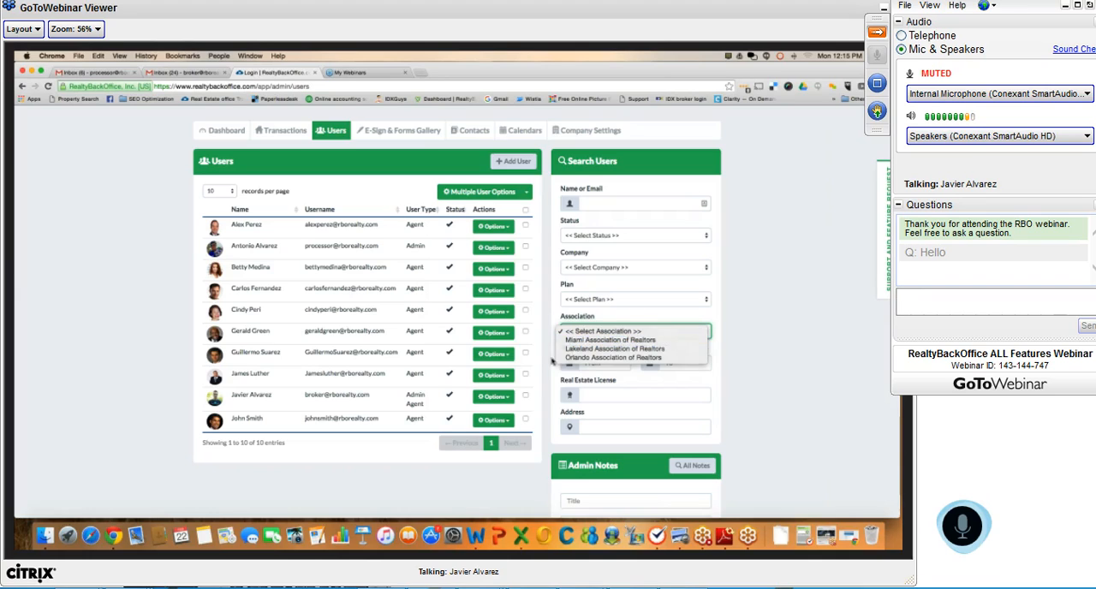
pyautogui.click(582, 340)
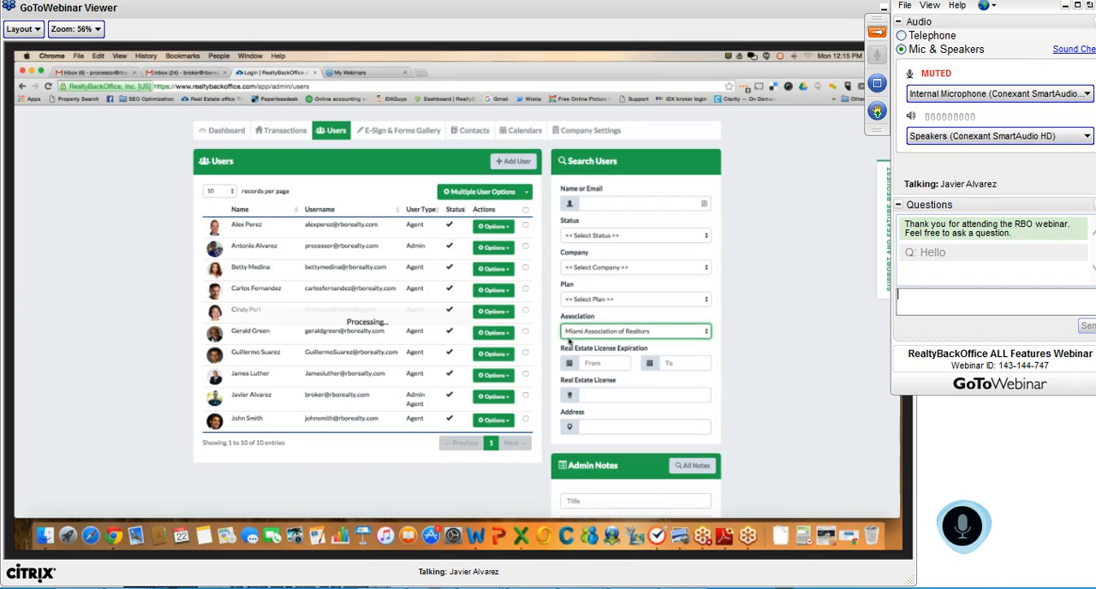
pyautogui.click(525, 209)
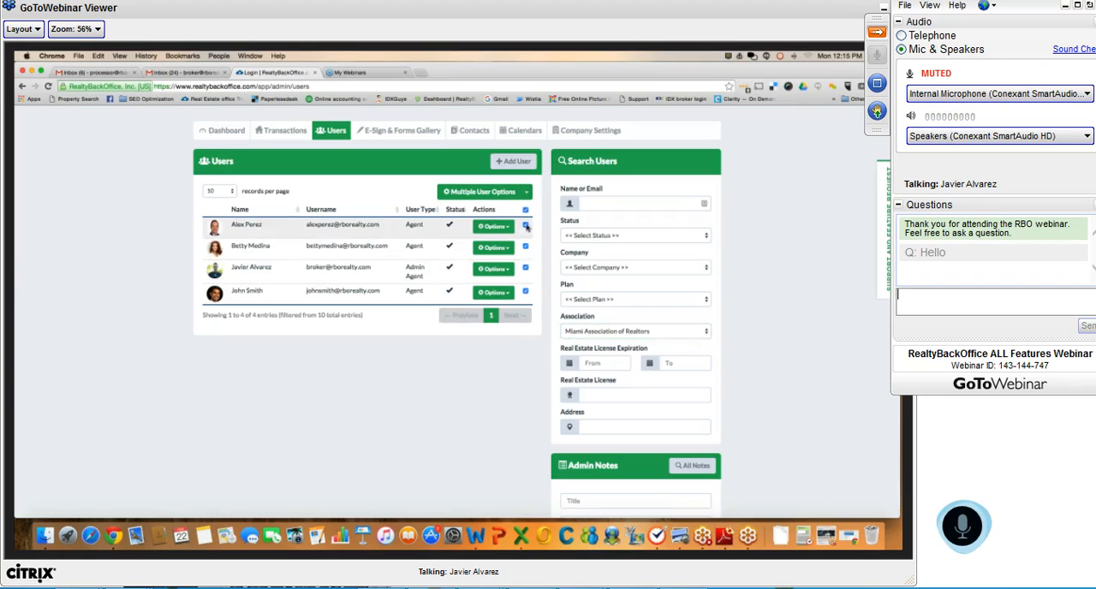
# Bring up the email form for the selected users and close it without sending
pyautogui.click(525, 193)
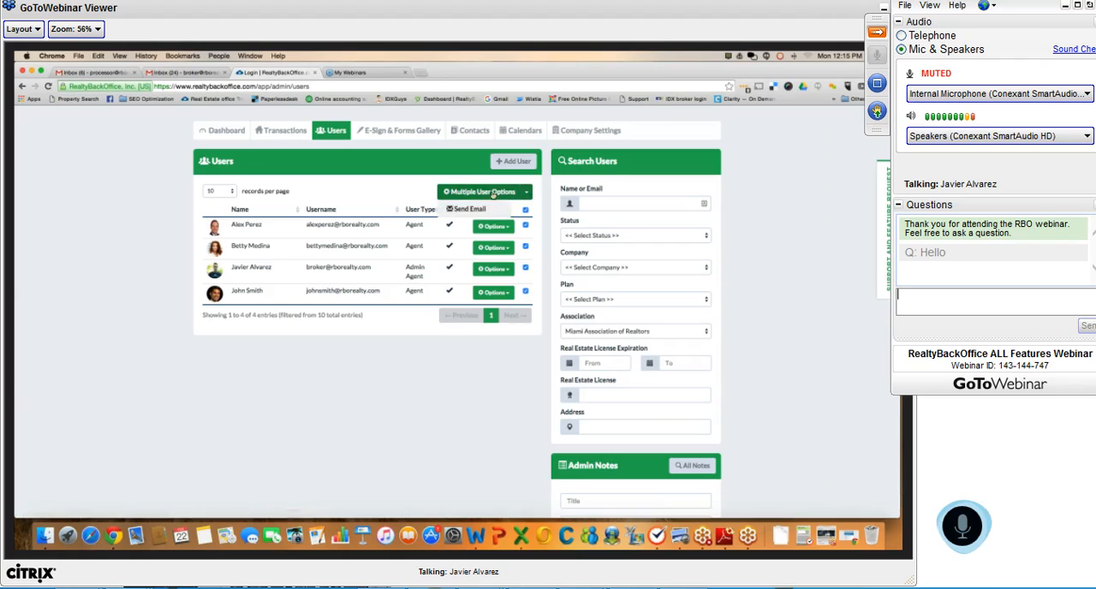
pyautogui.click(471, 211)
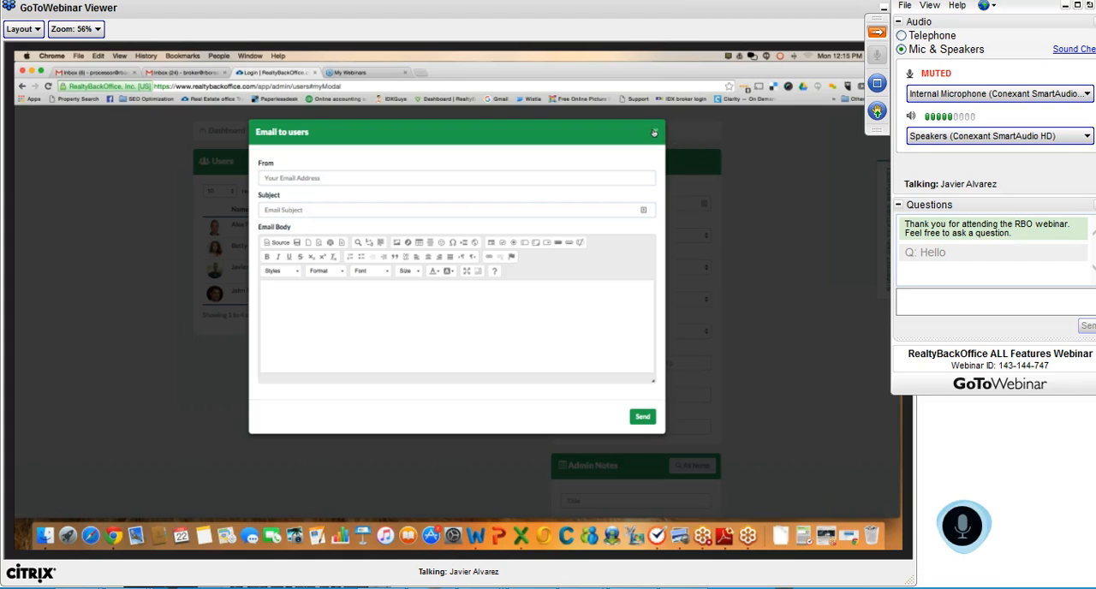
pyautogui.click(654, 131)
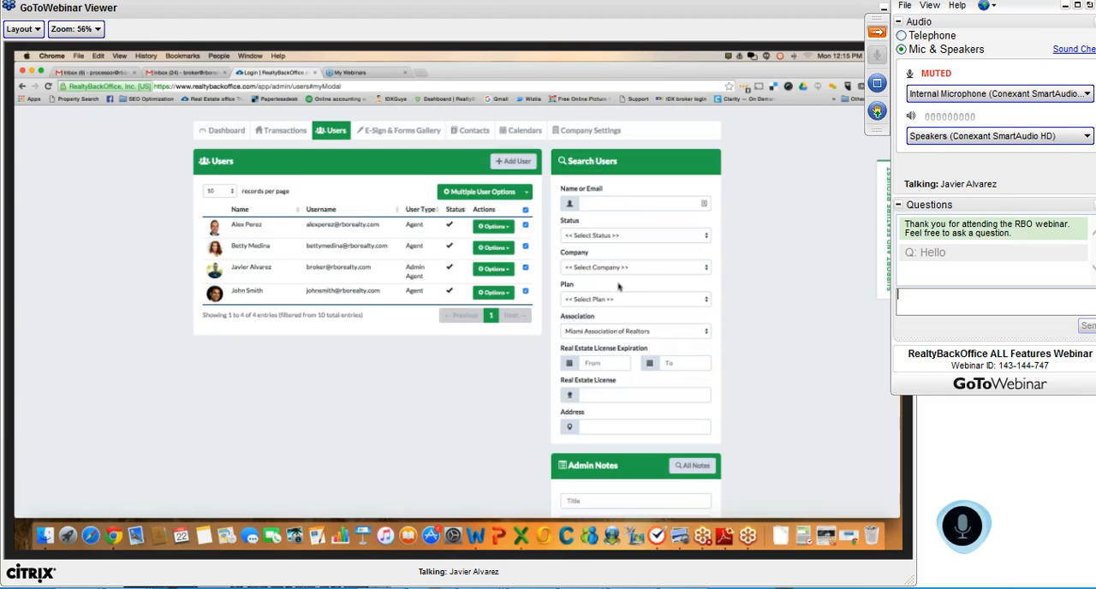
# Check the license expiration date filter and reset the association filter to no selection
pyautogui.click(602, 364)
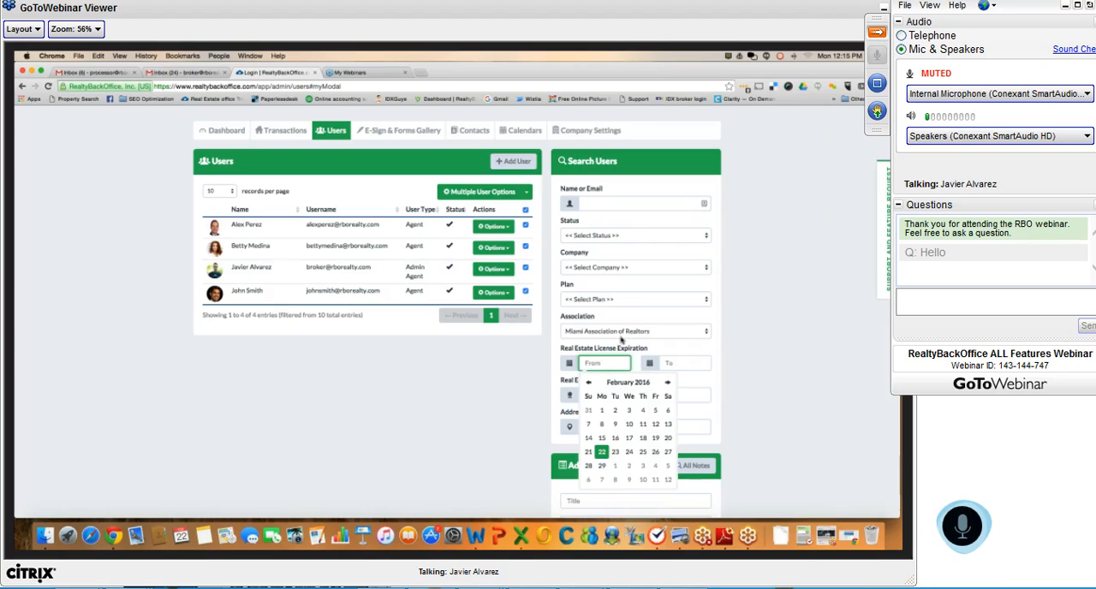
pyautogui.click(610, 331)
pyautogui.click(609, 323)
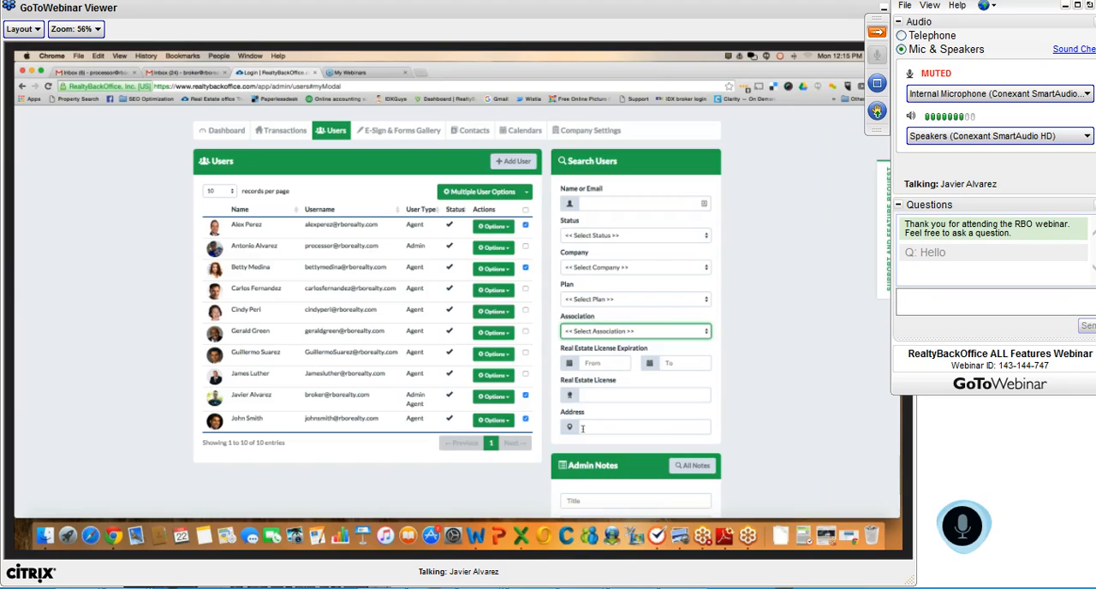
# Open the last listed agent's record for editing and examine the personal and contact details
pyautogui.click(494, 420)
pyautogui.click(513, 448)
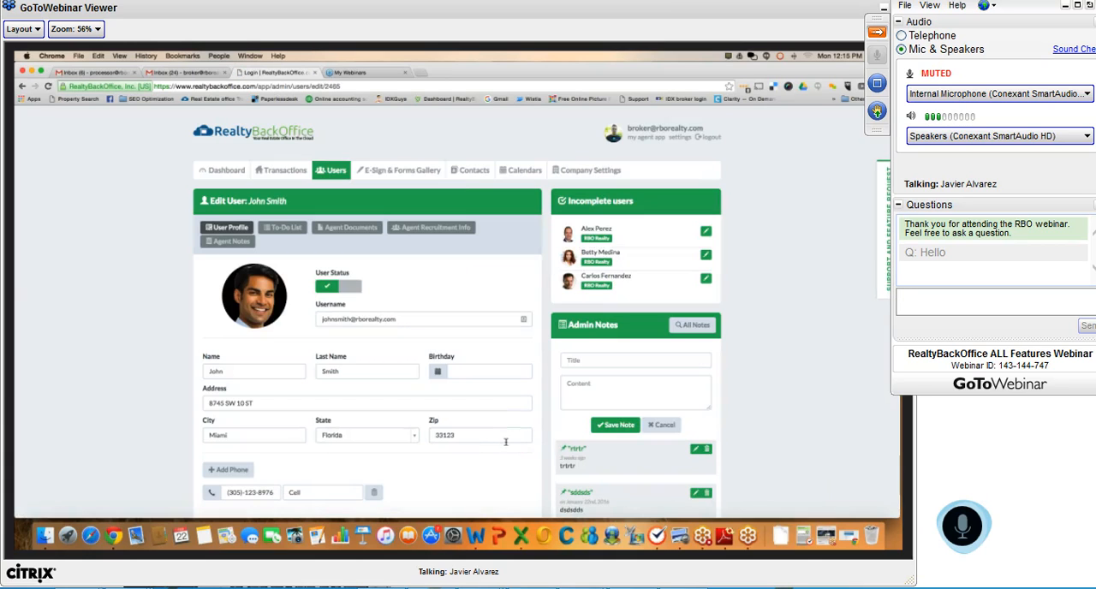
pyautogui.scroll(-2, 505, 442)
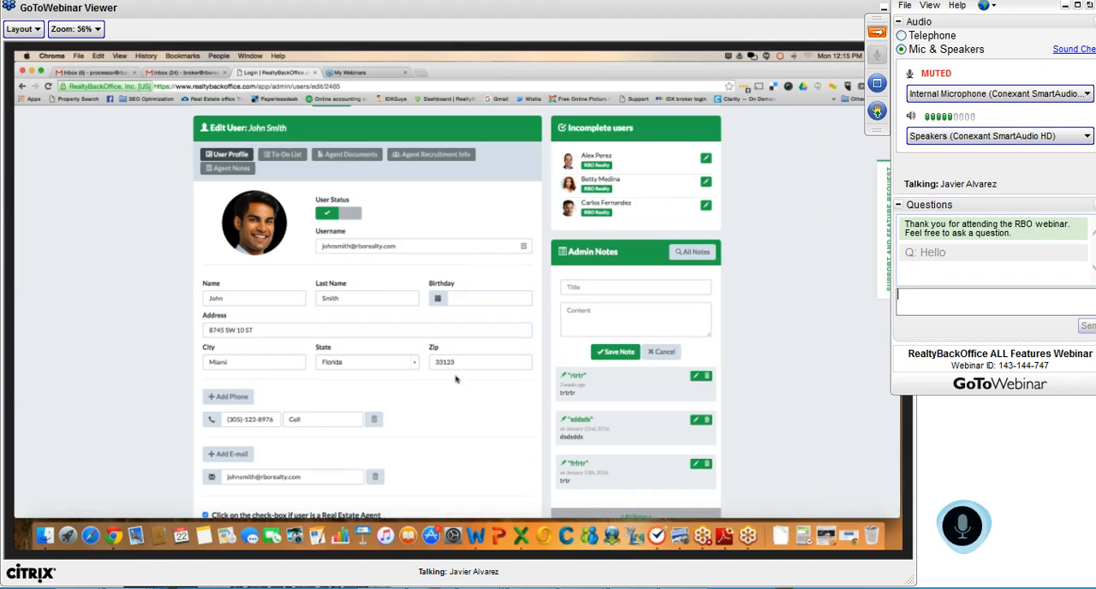
pyautogui.scroll(-2, 457, 379)
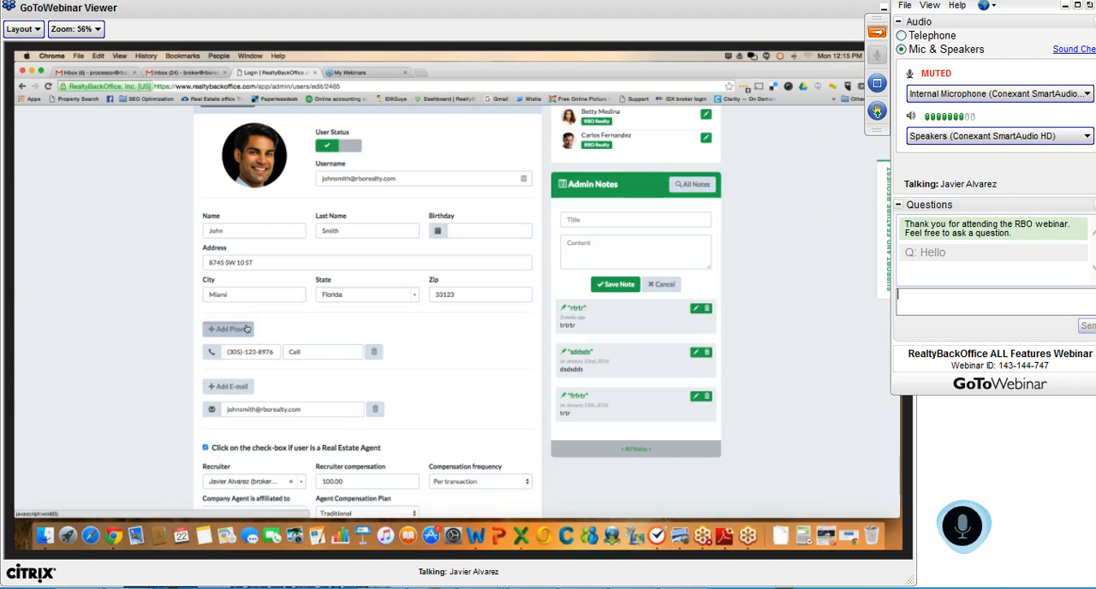
# Add an extra phone entry to the agent's profile and delete it again
pyautogui.click(228, 329)
pyautogui.click(228, 329)
pyautogui.click(373, 369)
pyautogui.click(374, 369)
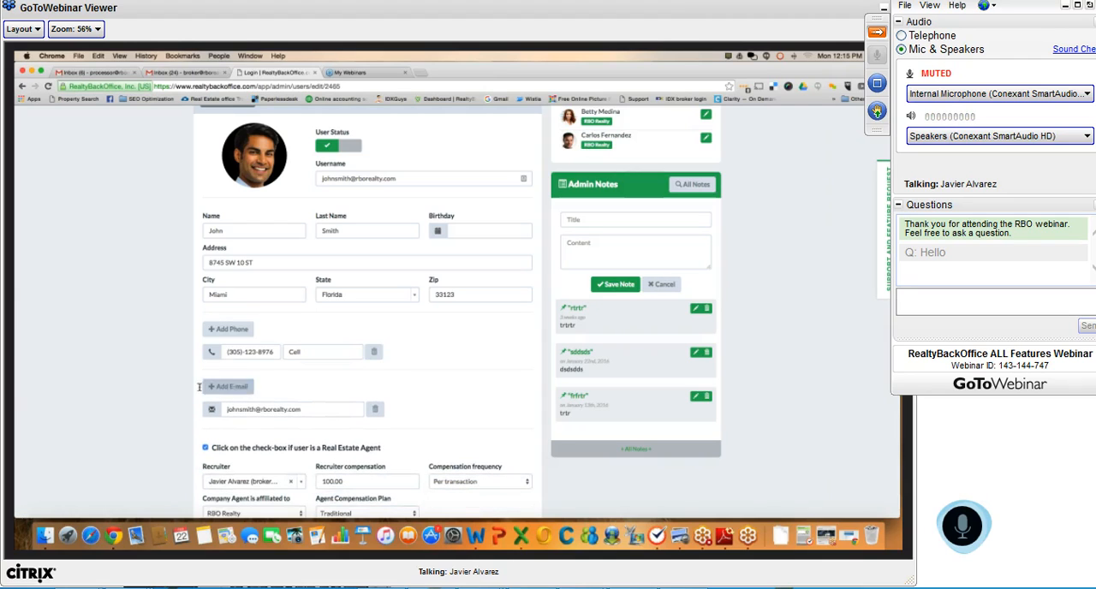
# Examine the agent's recruiter compensation, compensation plan, association and license details in the profile
pyautogui.scroll(-5, 523, 371)
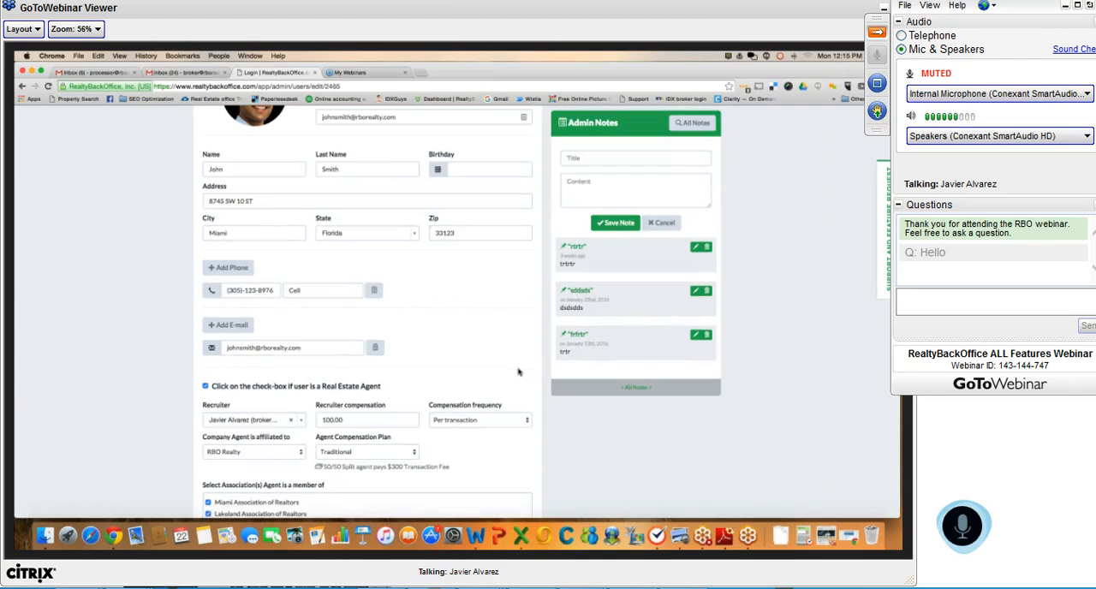
pyautogui.scroll(-1, 518, 372)
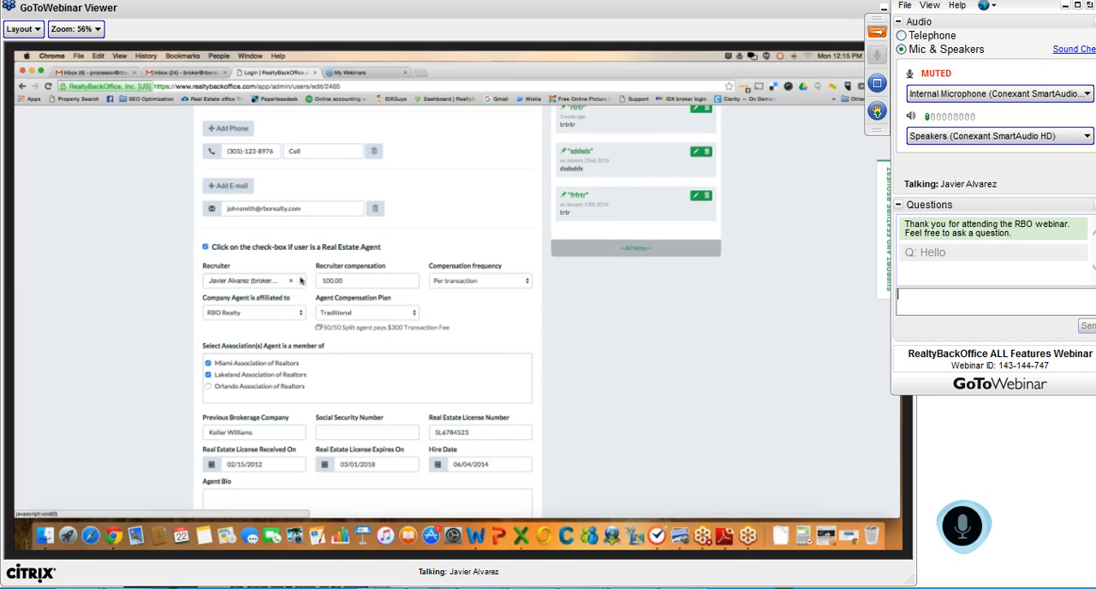
pyautogui.moveTo(342, 281); pyautogui.dragTo(312, 287)
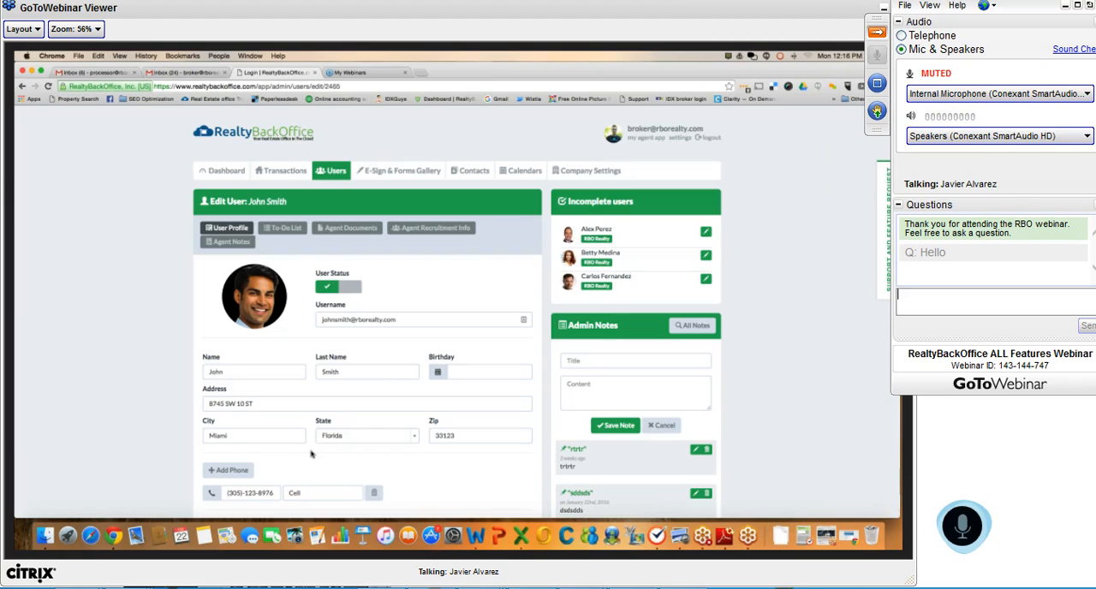
# Examine the agent's to-do list and open the option for adding items from a to-do list template
pyautogui.click(292, 230)
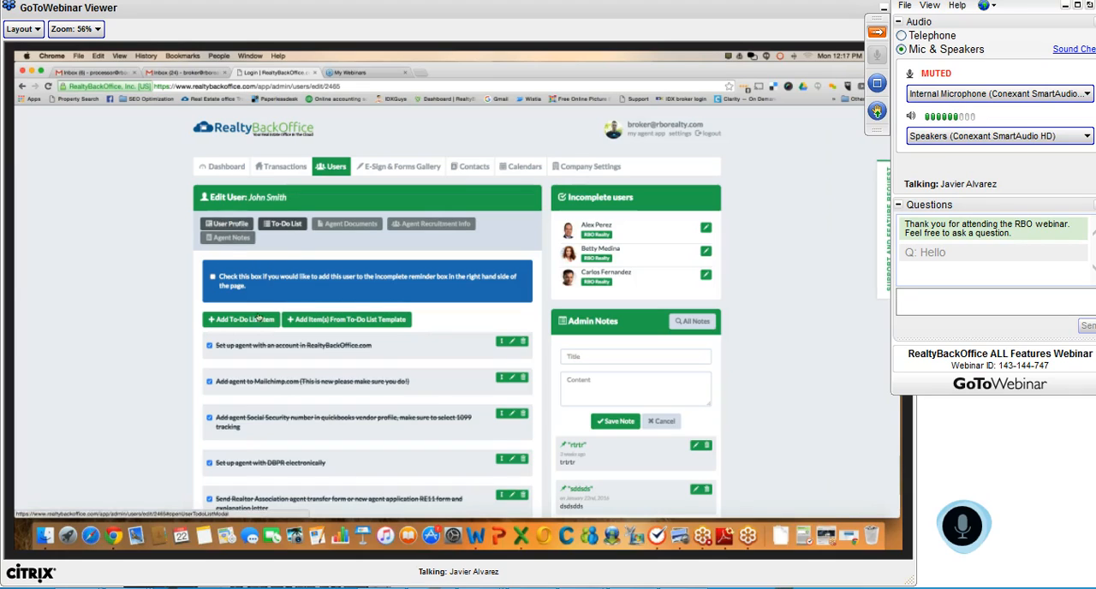
pyautogui.click(227, 221)
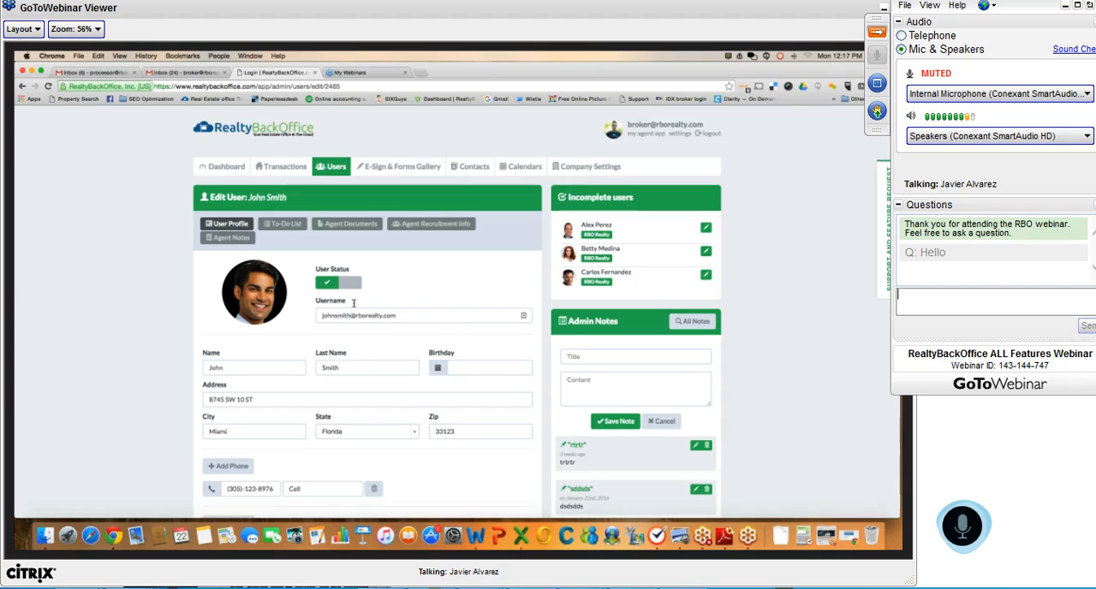
pyautogui.click(283, 224)
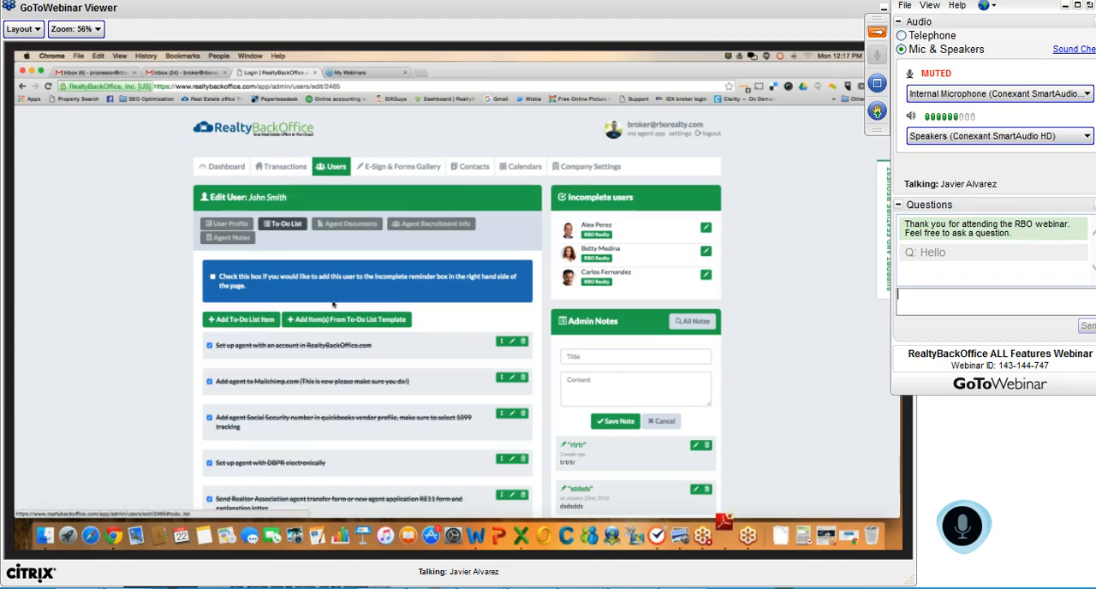
pyautogui.click(322, 320)
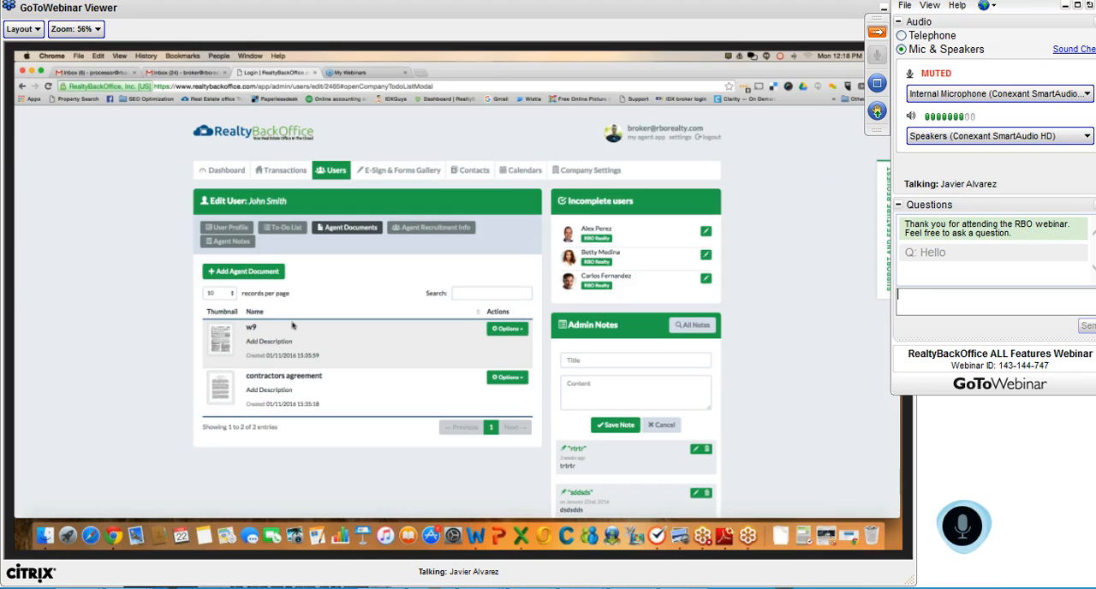
# Examine the agent's recruitment info, highlighting the second recruit's payment, frequency and name
pyautogui.click(416, 228)
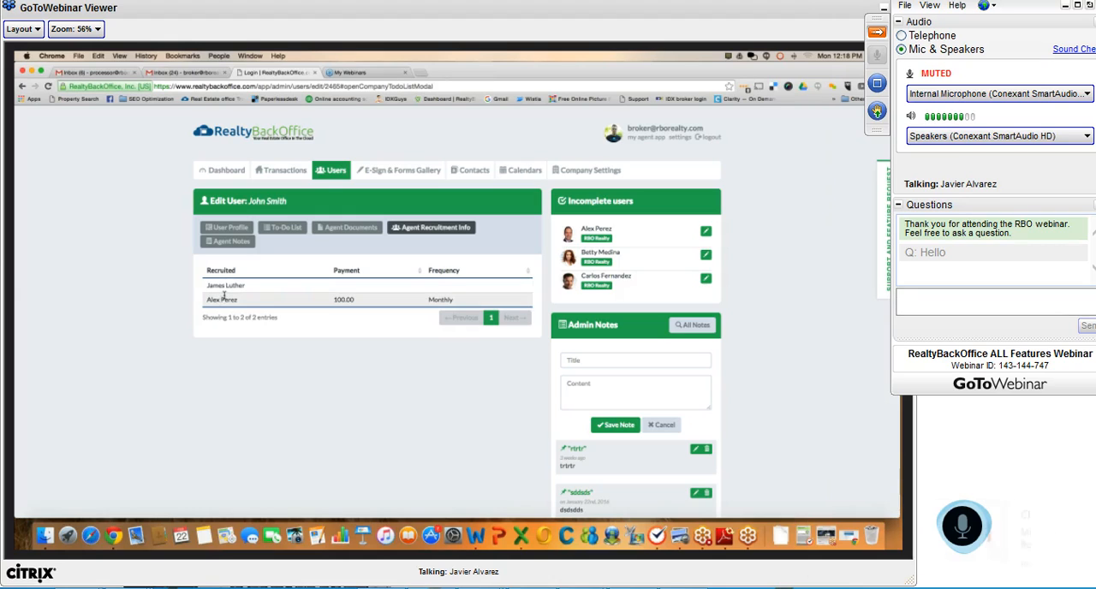
pyautogui.click(225, 227)
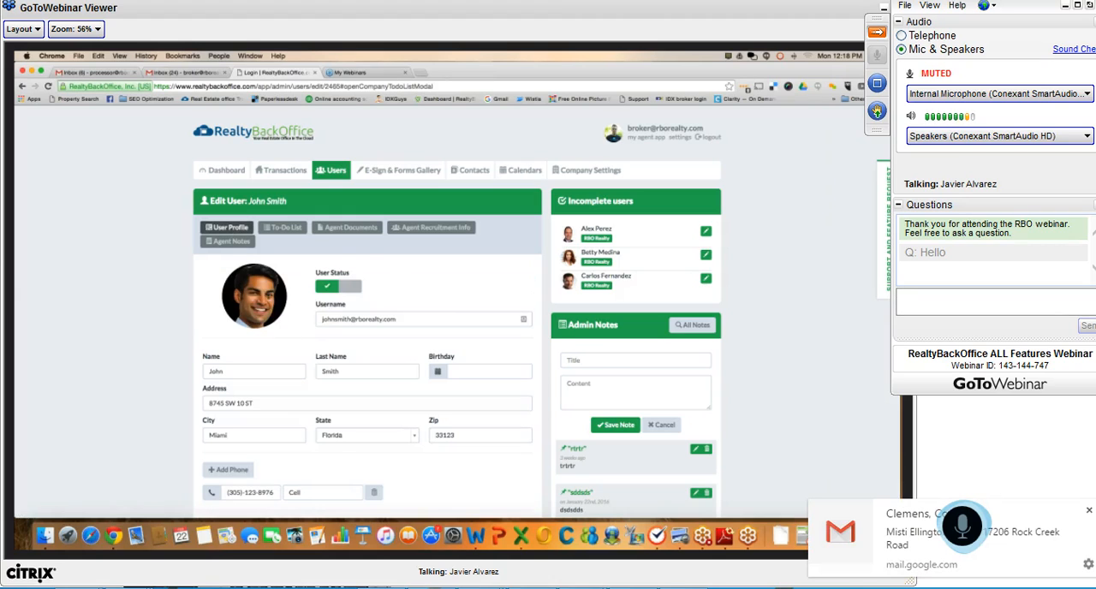
pyautogui.click(428, 233)
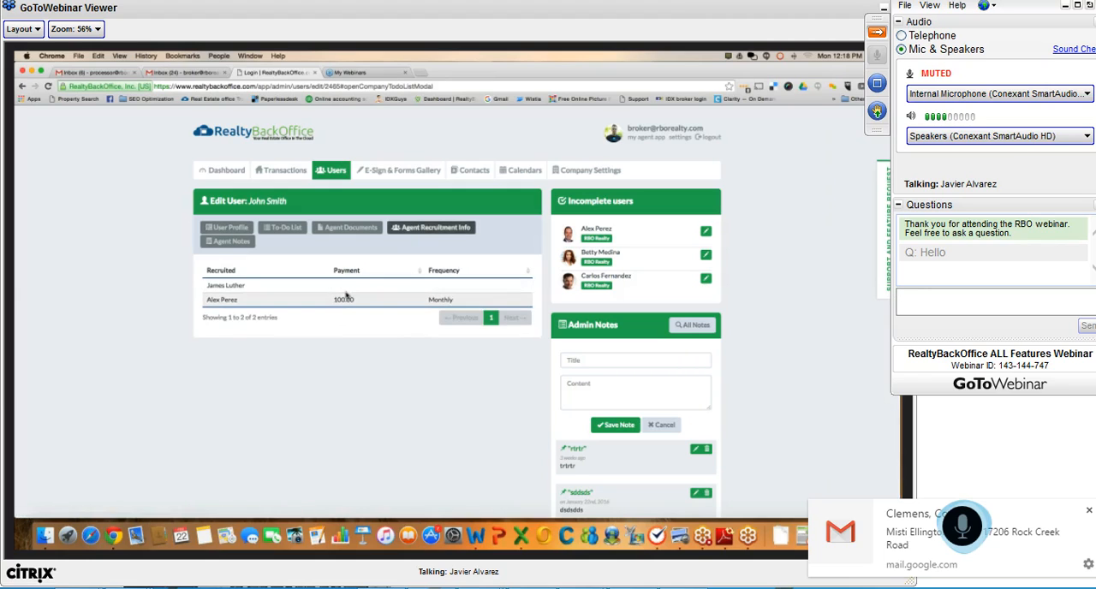
pyautogui.moveTo(351, 300); pyautogui.dragTo(310, 296)
pyautogui.moveTo(474, 304); pyautogui.dragTo(417, 301)
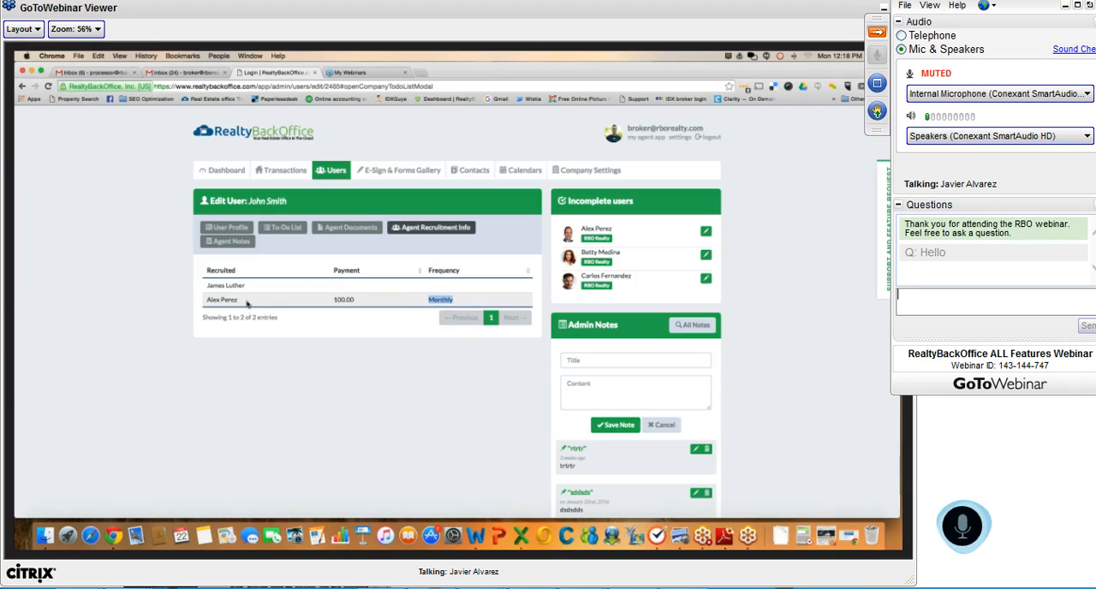
pyautogui.moveTo(247, 303); pyautogui.dragTo(206, 299)
# Open the agent notes and examine the note entry options and the buyer name in the saved referral note
pyautogui.click(231, 241)
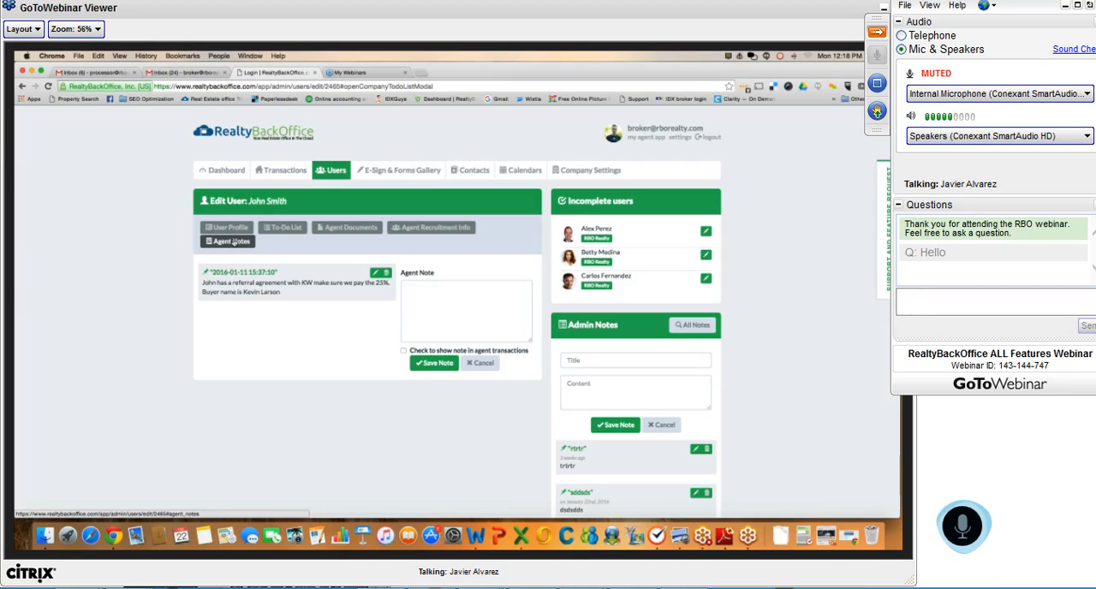
pyautogui.click(420, 288)
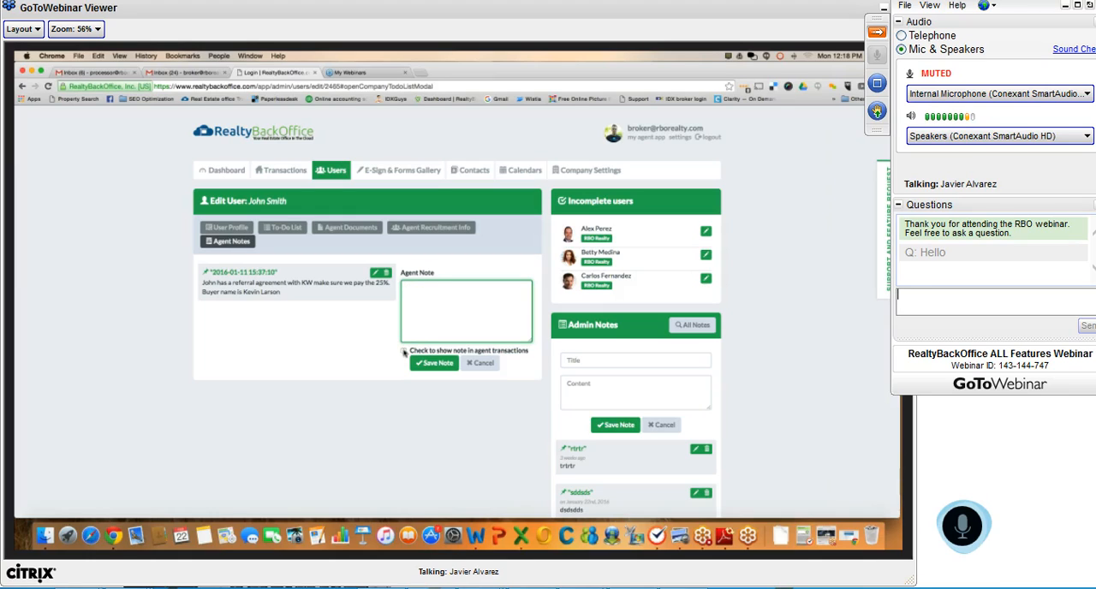
pyautogui.moveTo(532, 351); pyautogui.dragTo(415, 353)
pyautogui.click(249, 292)
pyautogui.moveTo(249, 292); pyautogui.dragTo(281, 292)
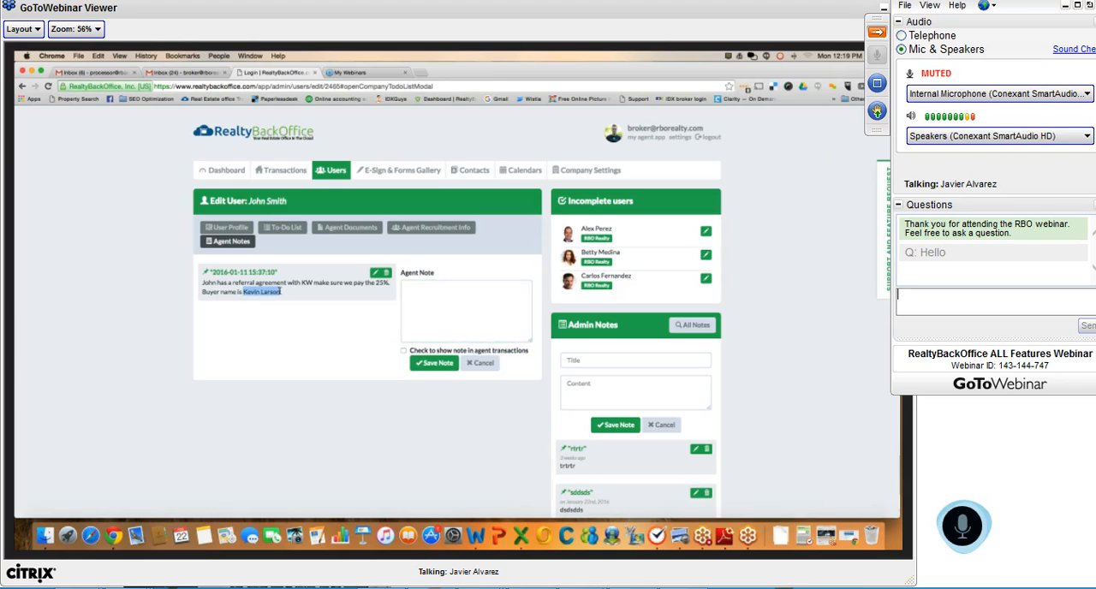
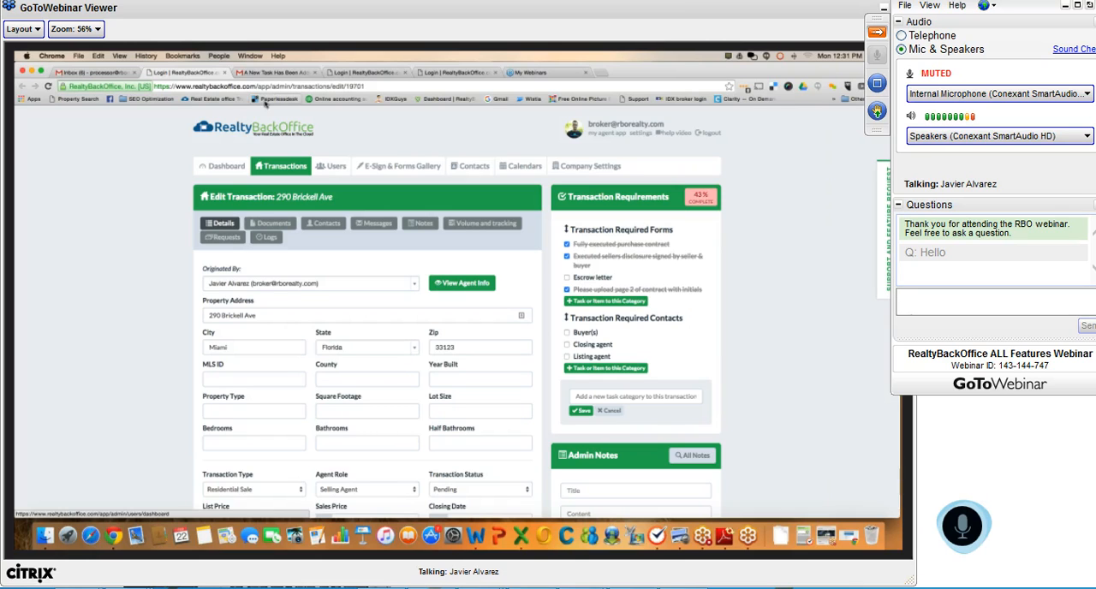
# Examine the escrow letter, commission and Get Paid At Closing request options in the transaction's requests
pyautogui.click(122, 75)
pyautogui.click(165, 145)
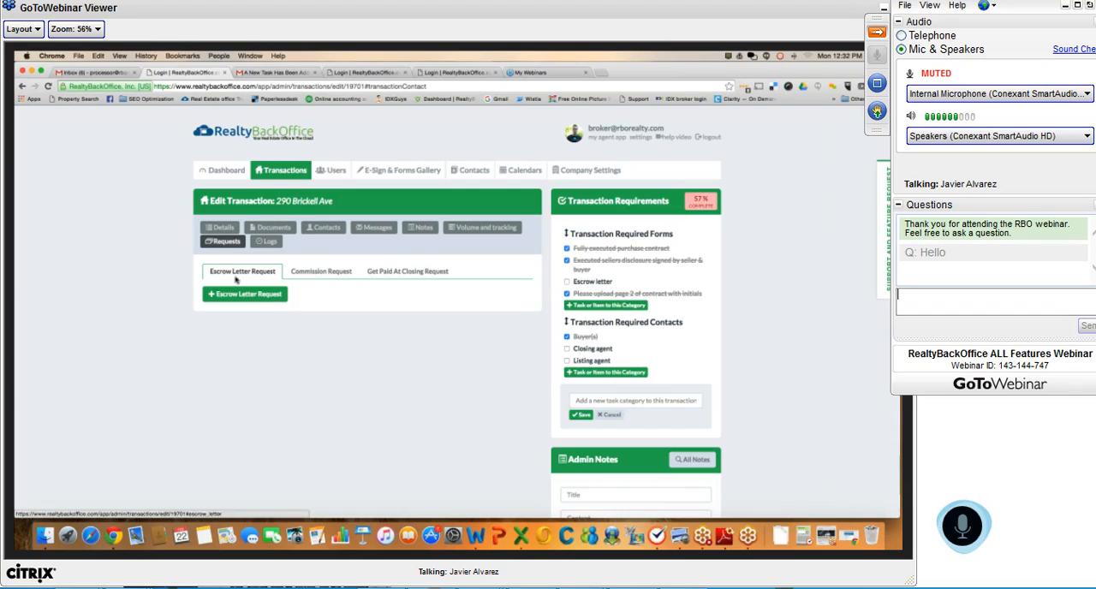
pyautogui.click(225, 294)
pyautogui.click(412, 272)
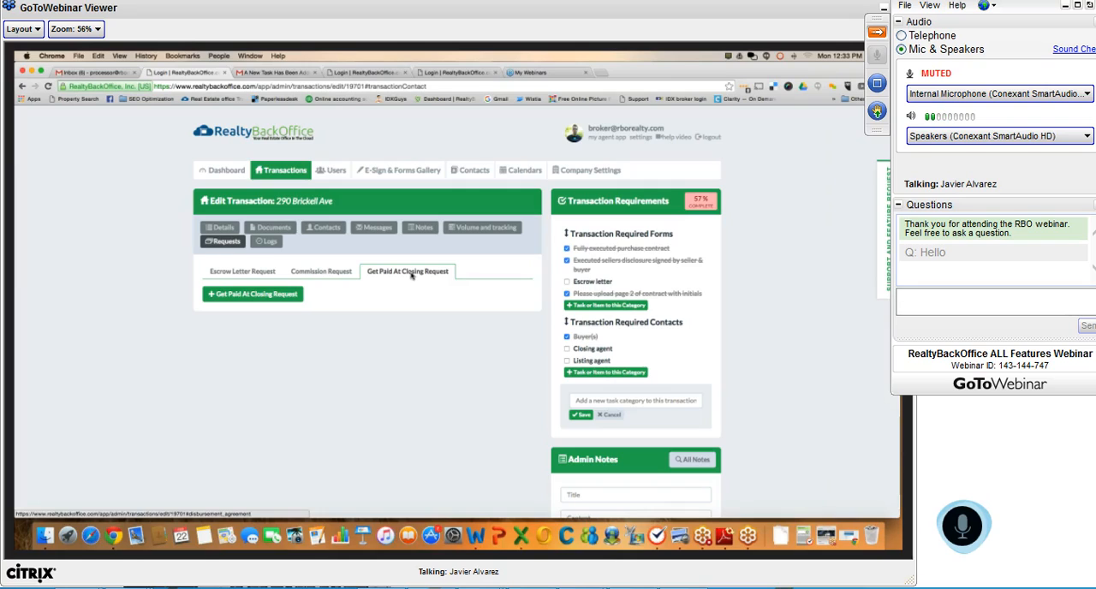
pyautogui.click(356, 272)
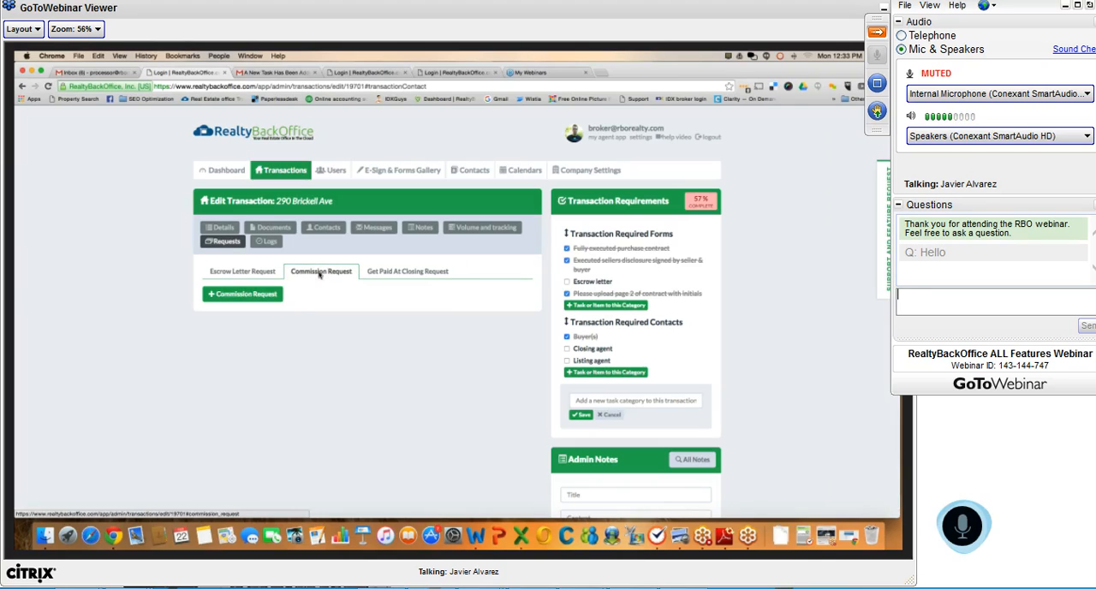
pyautogui.click(424, 273)
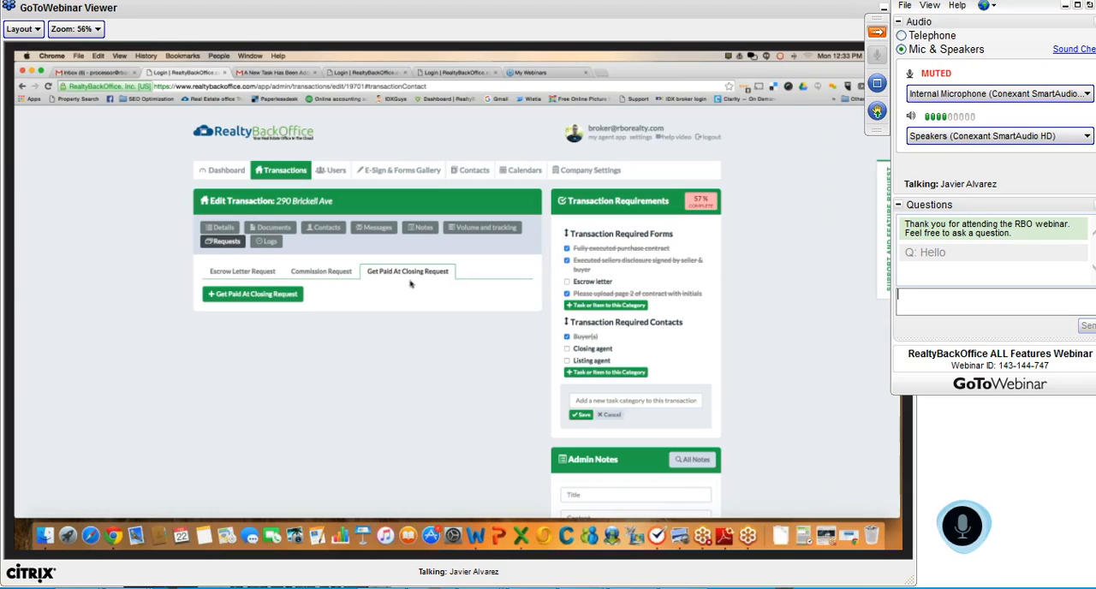
pyautogui.click(338, 274)
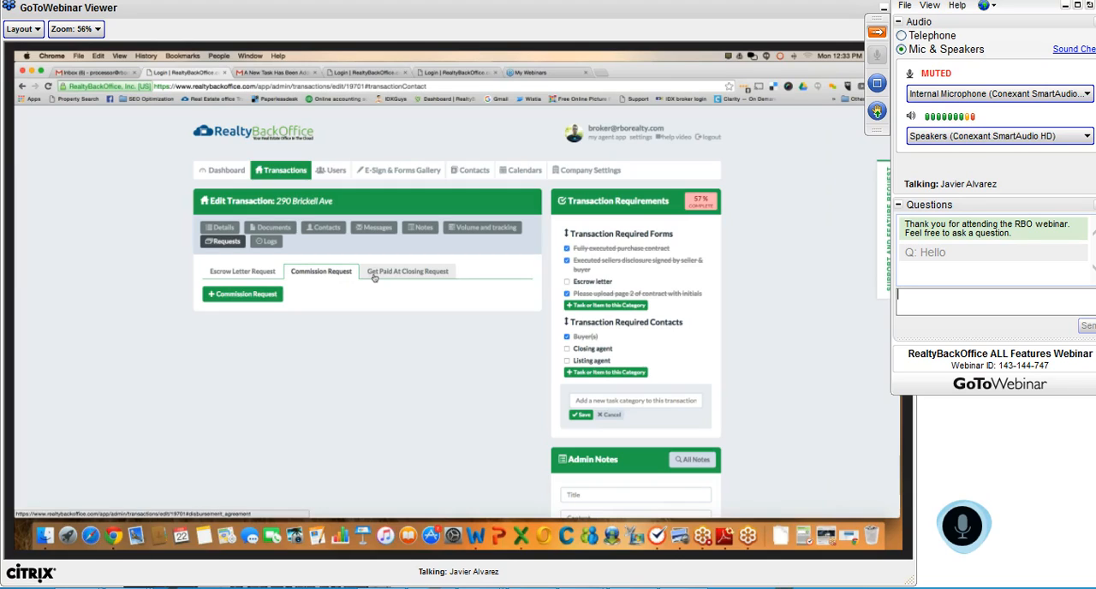
pyautogui.click(374, 276)
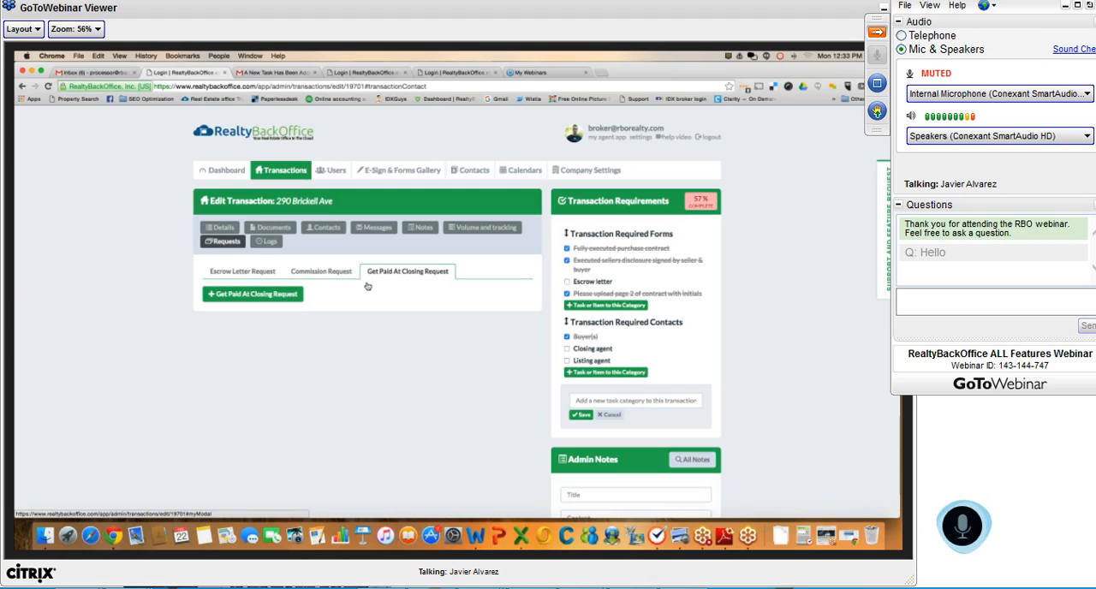
# Start a Get Paid At Closing request with a company commission of 1,000.00 and a company processing fee of 300.00
pyautogui.click(281, 295)
pyautogui.write('0')
pyautogui.press('BackSpace')
pyautogui.click(397, 214)
pyautogui.write('300')
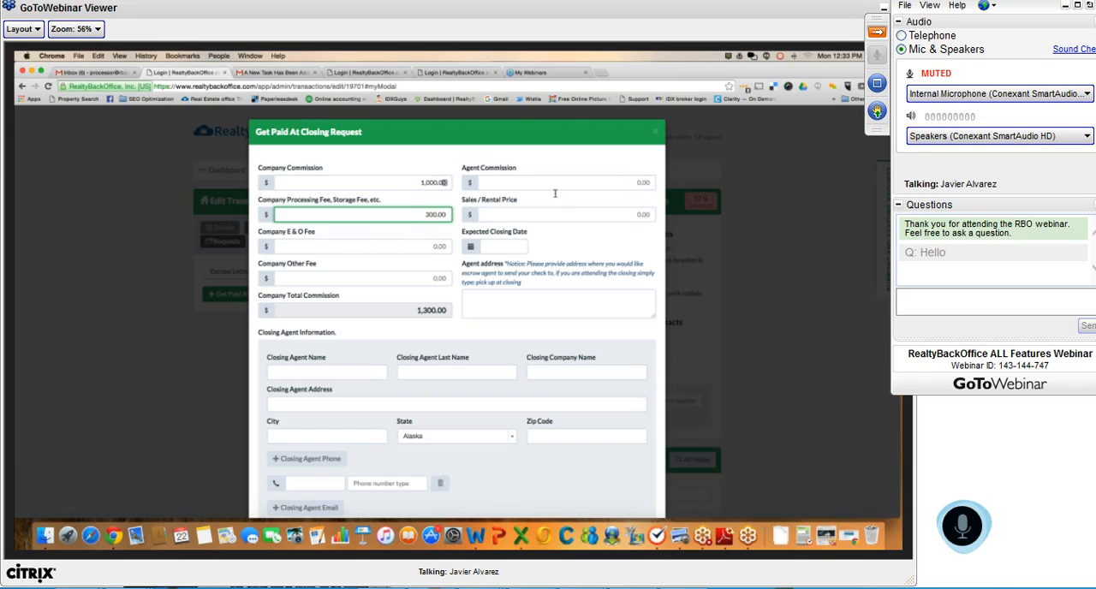
# Set agent commission to 5,000.00, sales price to 200,000.00, expected closing date to 02/23/2016, and agent address to "pick up at closing"
pyautogui.click(566, 186)
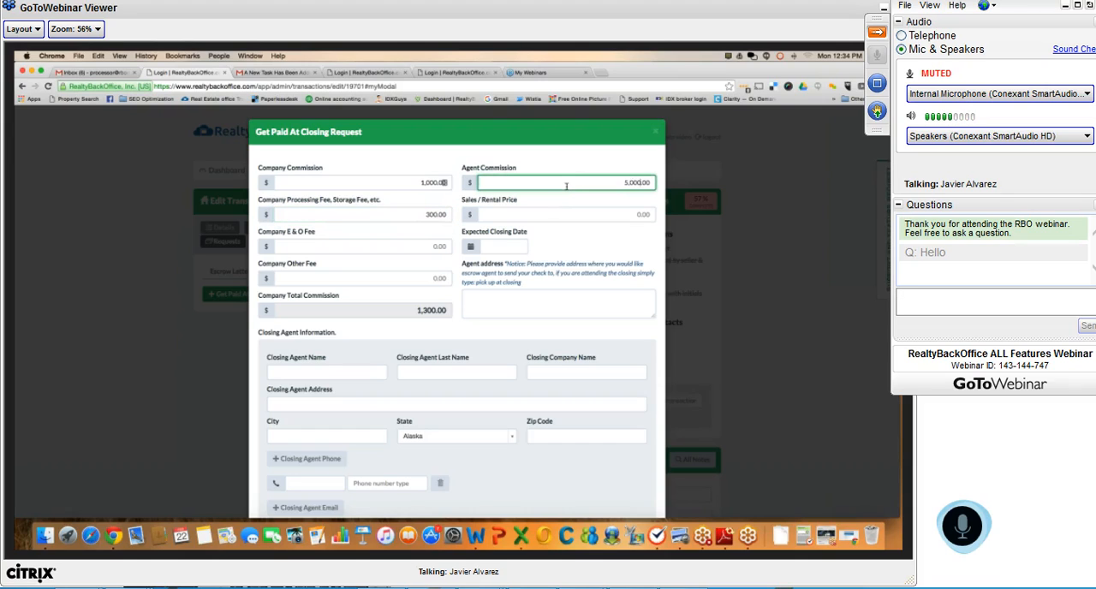
pyautogui.click(614, 214)
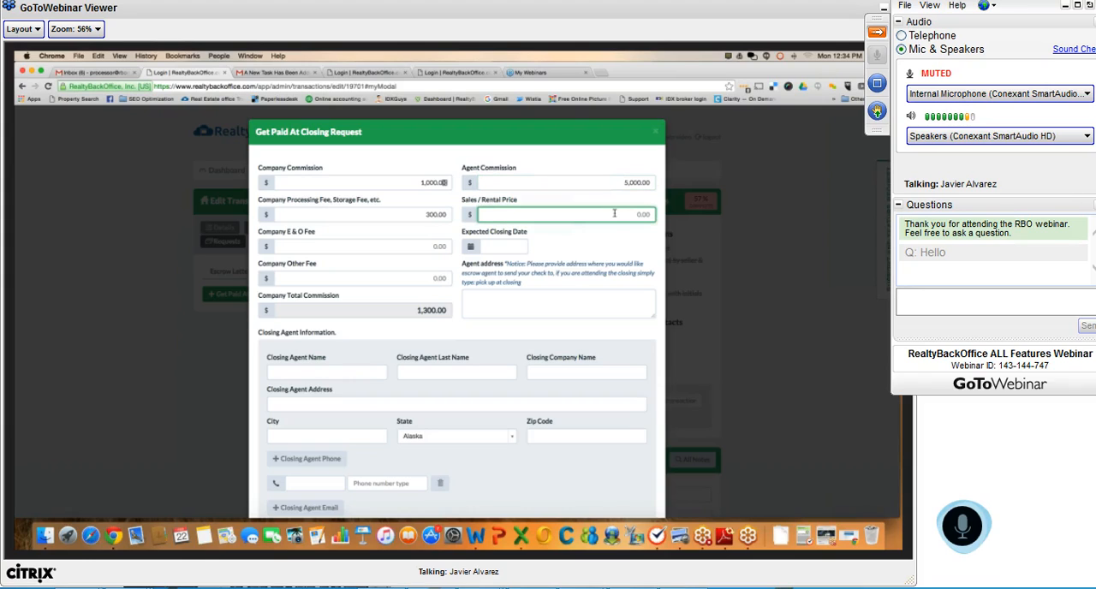
pyautogui.click(512, 246)
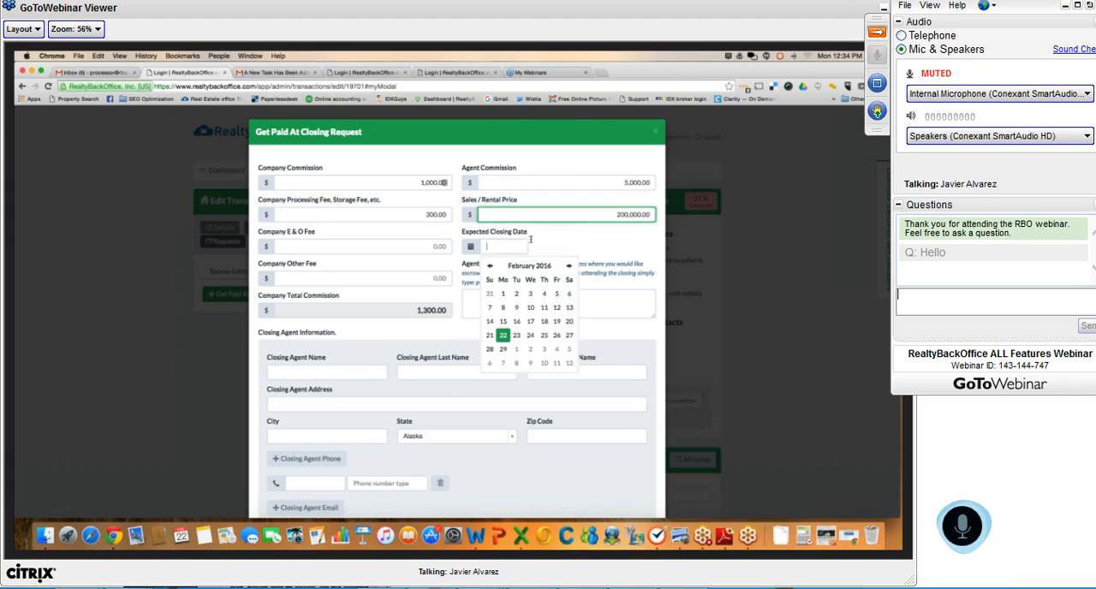
pyautogui.click(471, 306)
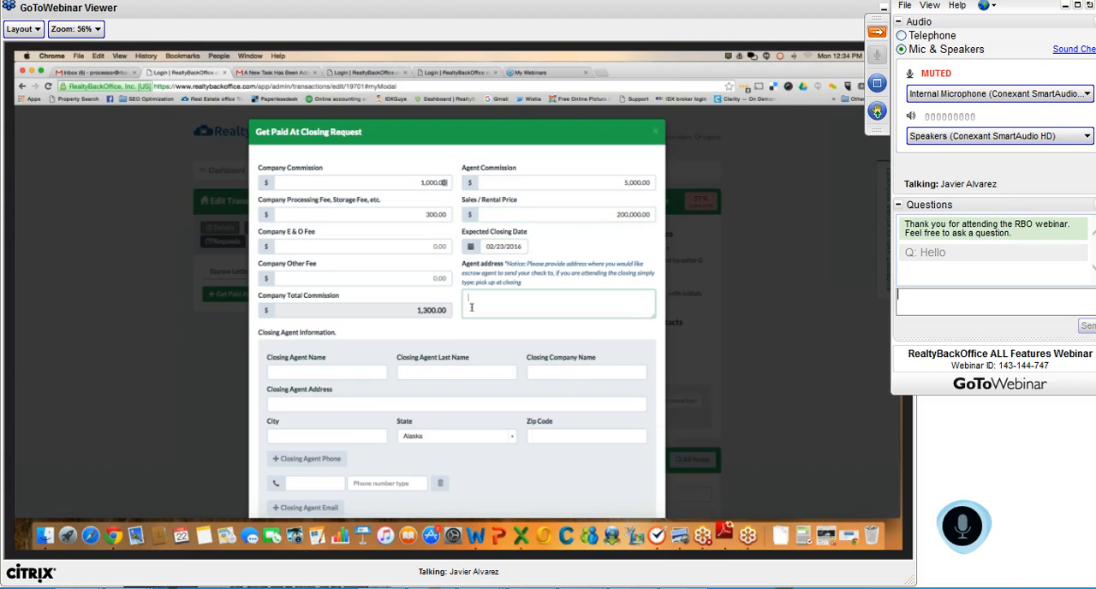
pyautogui.write('pick up at clos')
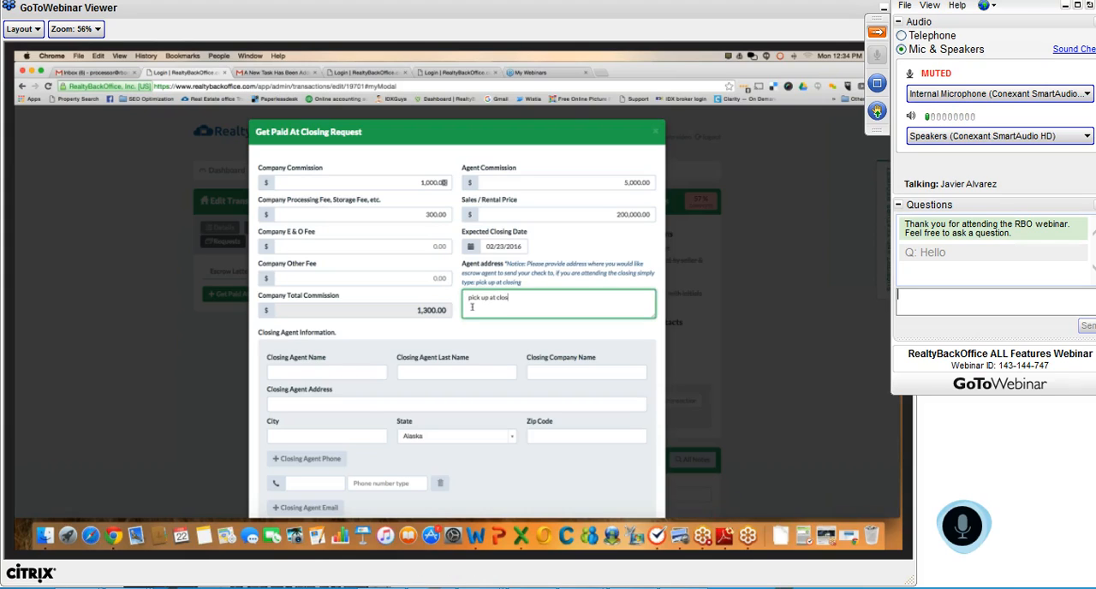
pyautogui.write('ing')
# Fill in the closing agent's name, address, phone and email, with "abc title" as the closing company
pyautogui.scroll(-2, 339, 364)
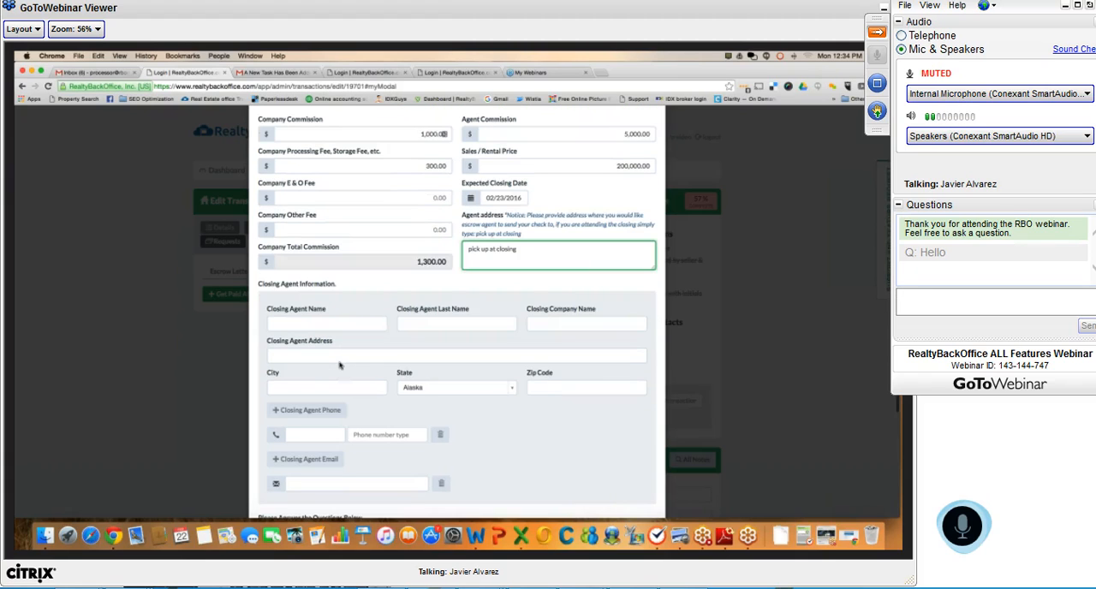
pyautogui.press('Tab')
pyautogui.click(326, 372)
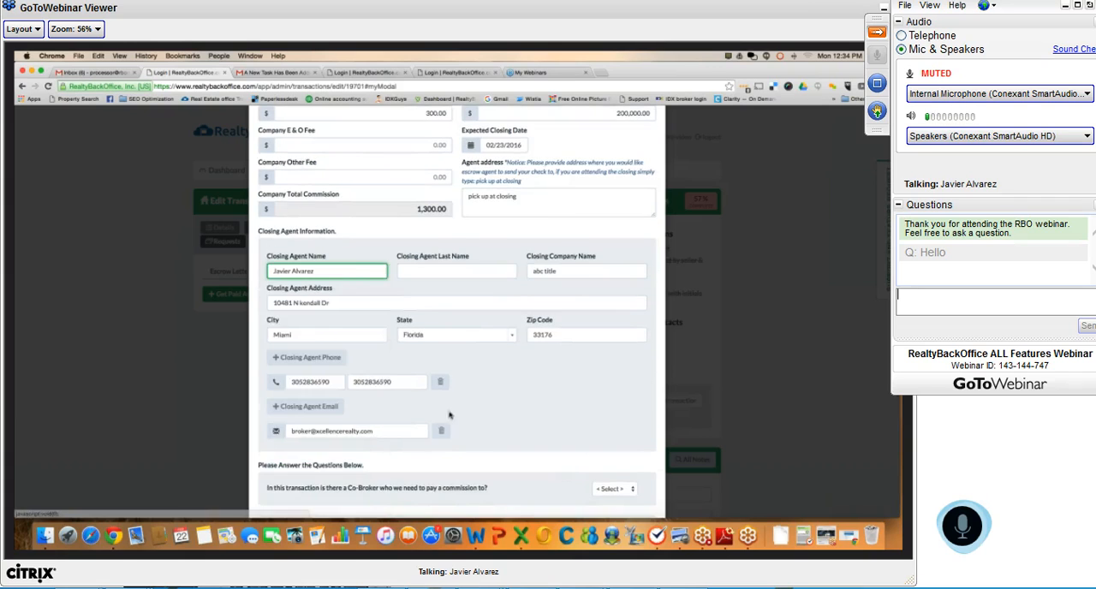
# Answer No to both the co-broker and referring broker commission questions and submit the request
pyautogui.scroll(-4, 450, 417)
pyautogui.click(612, 385)
pyautogui.click(603, 405)
pyautogui.click(614, 429)
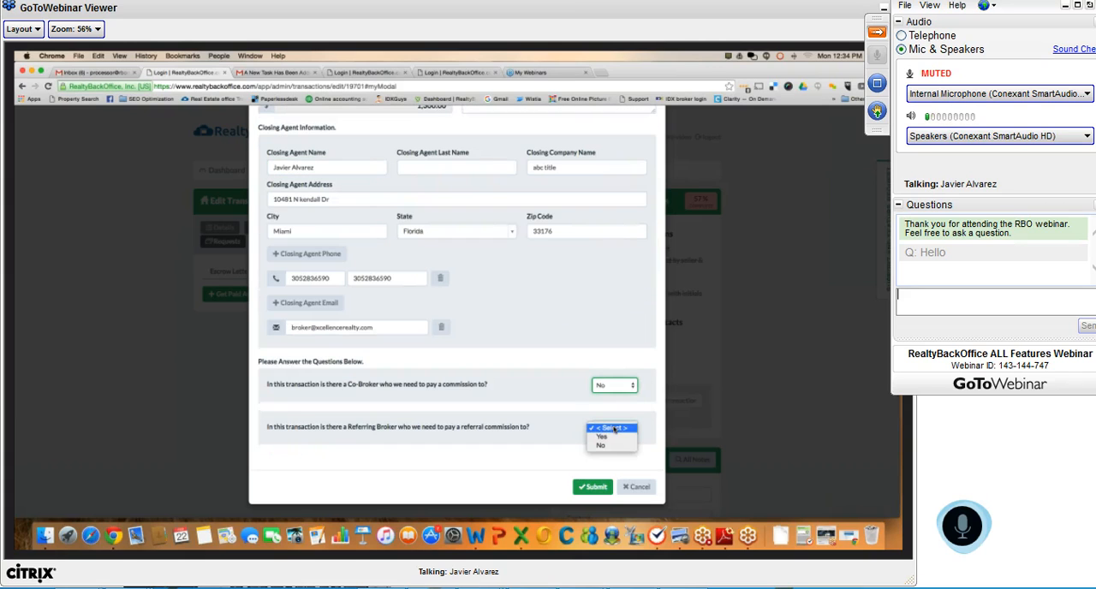
pyautogui.click(600, 445)
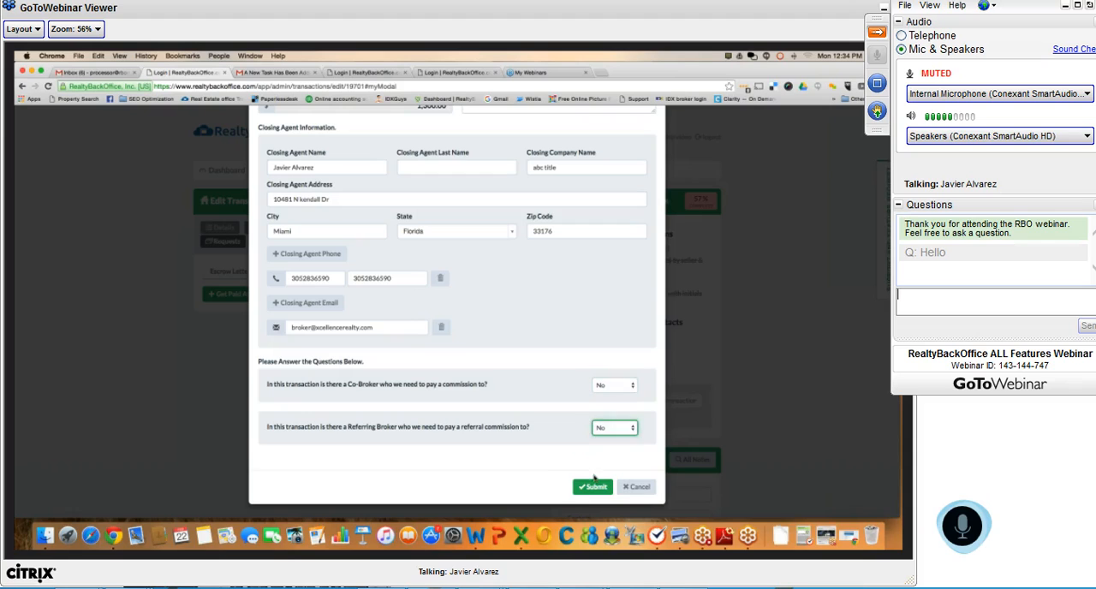
pyautogui.click(592, 486)
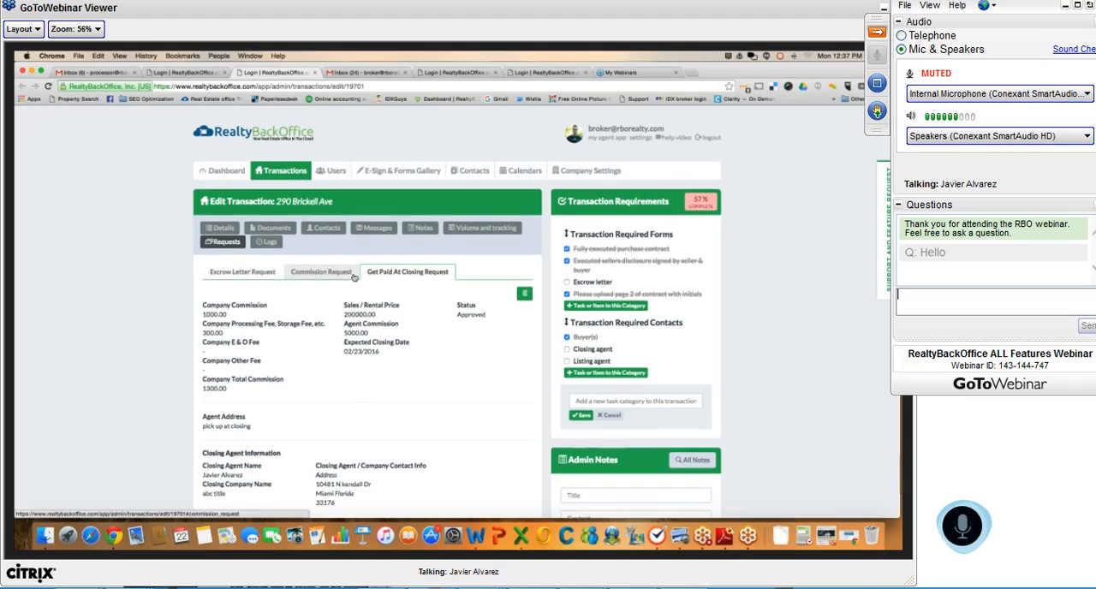
# Start a volume and tracking entry for the transaction with a sales price of 200,000.00
pyautogui.click(468, 229)
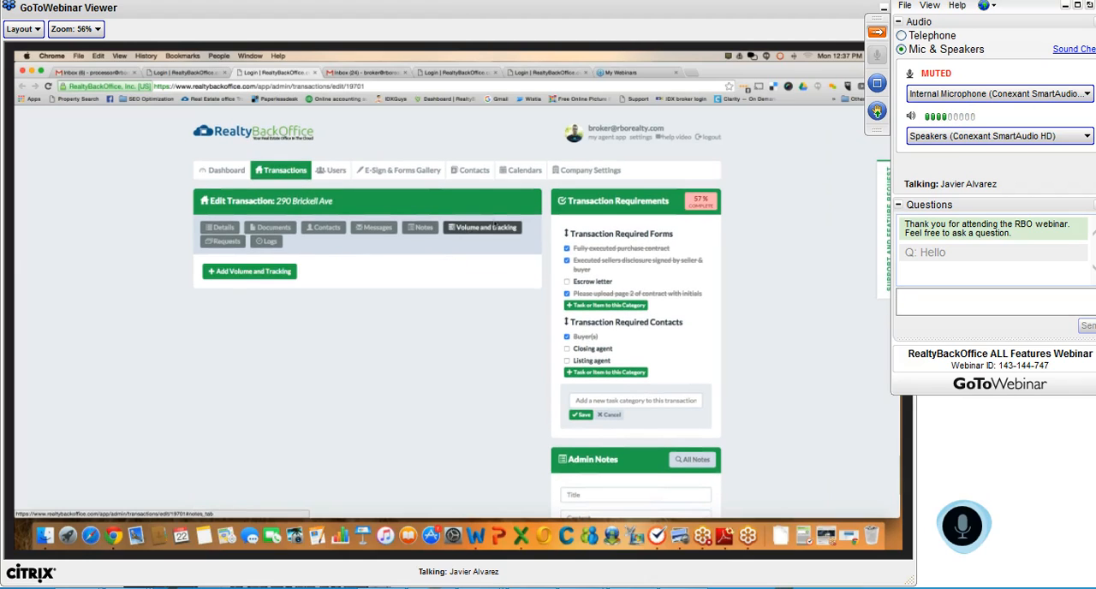
pyautogui.click(253, 271)
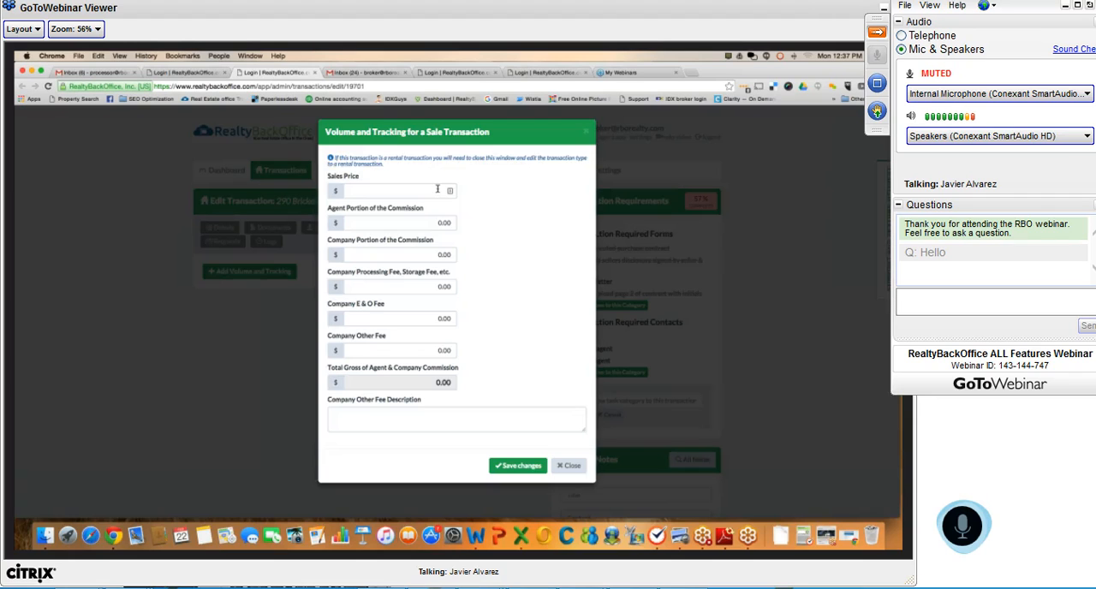
pyautogui.click(438, 188)
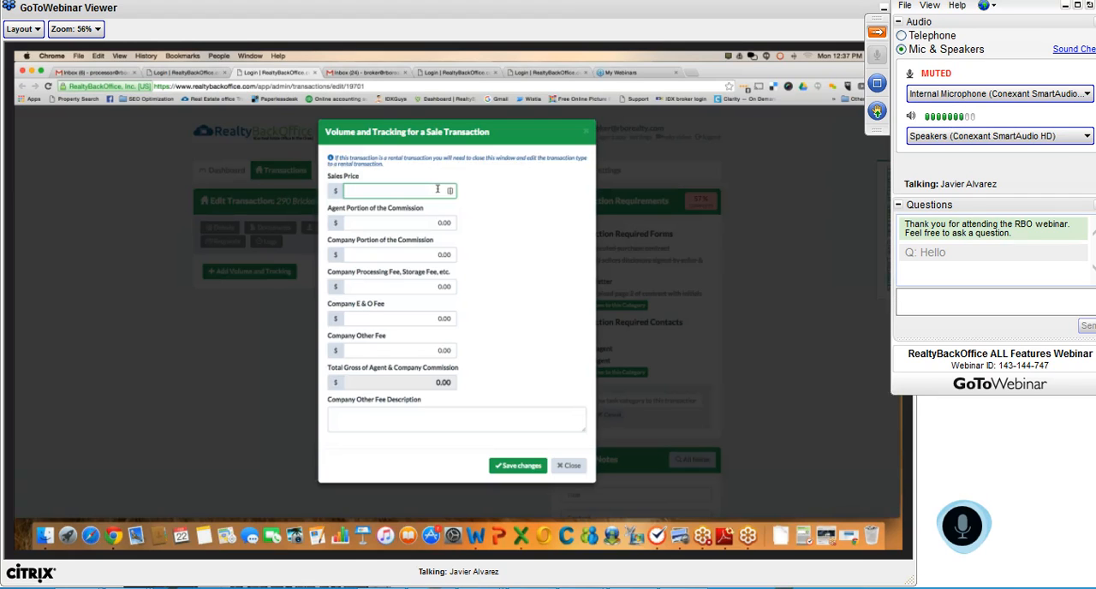
pyautogui.write('200000.00')
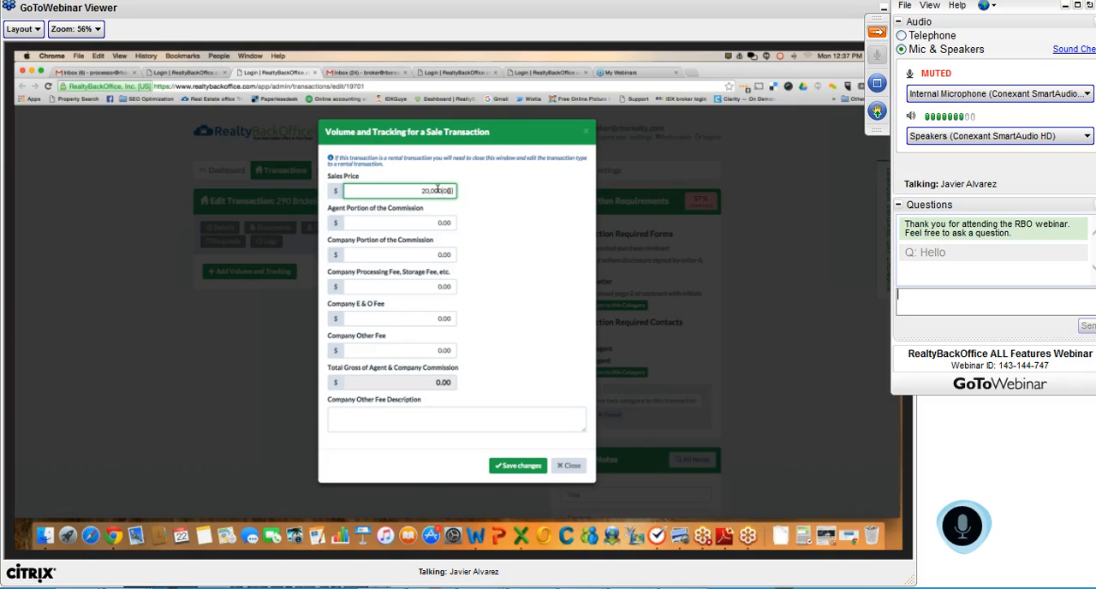
# Set the agent portion to 5,000.00, company portion to 1,000.00 and company processing fee to 300.00, and save the entry
pyautogui.click(422, 223)
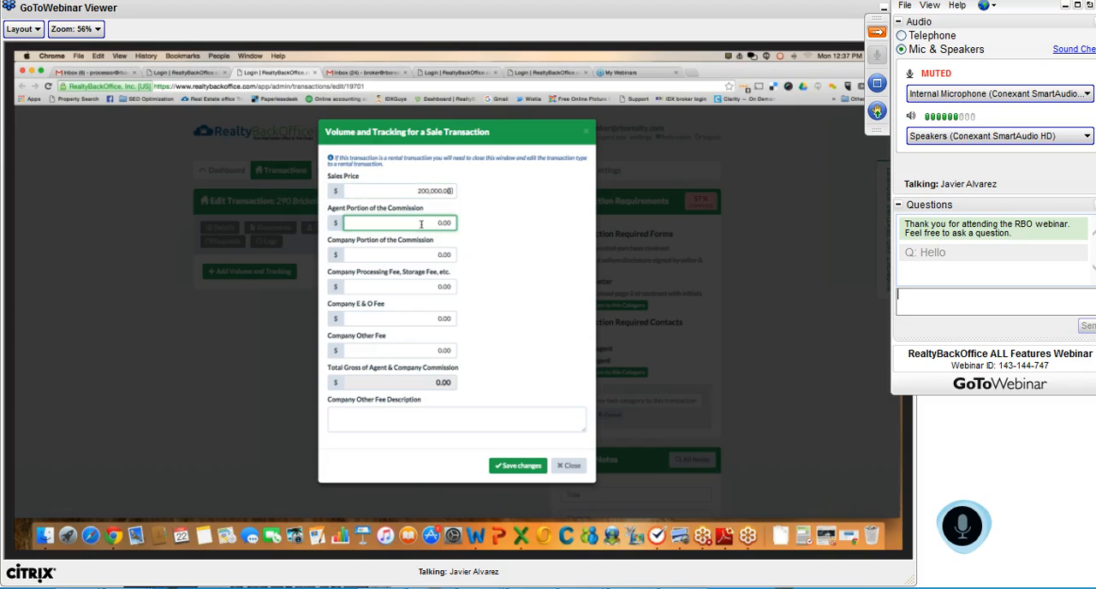
pyautogui.write('5,00')
pyautogui.press('Tab')
pyautogui.write('1000')
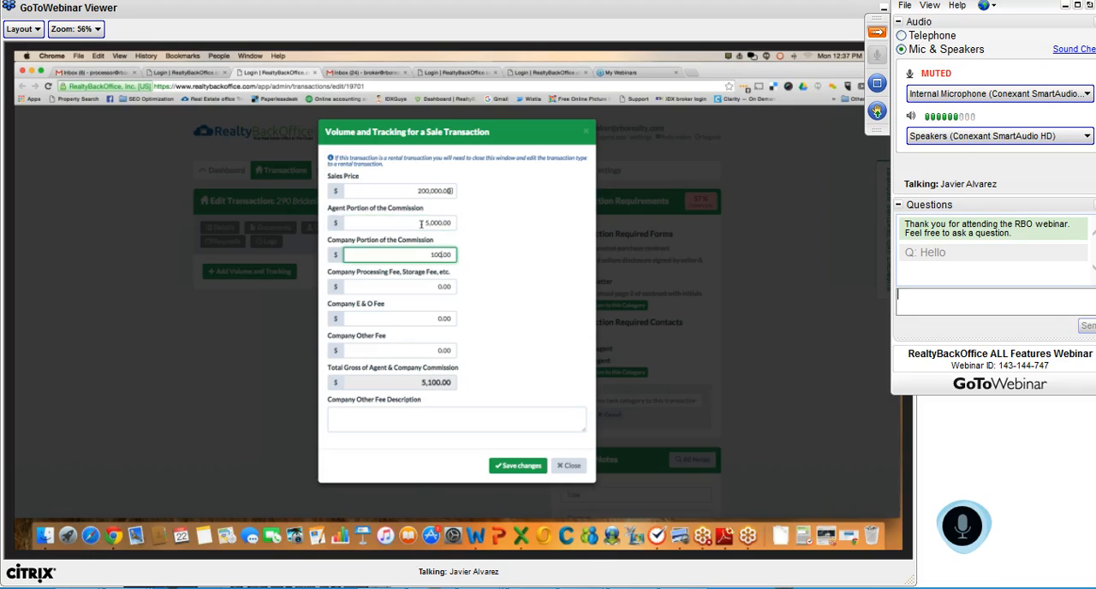
pyautogui.click(421, 286)
pyautogui.write('300')
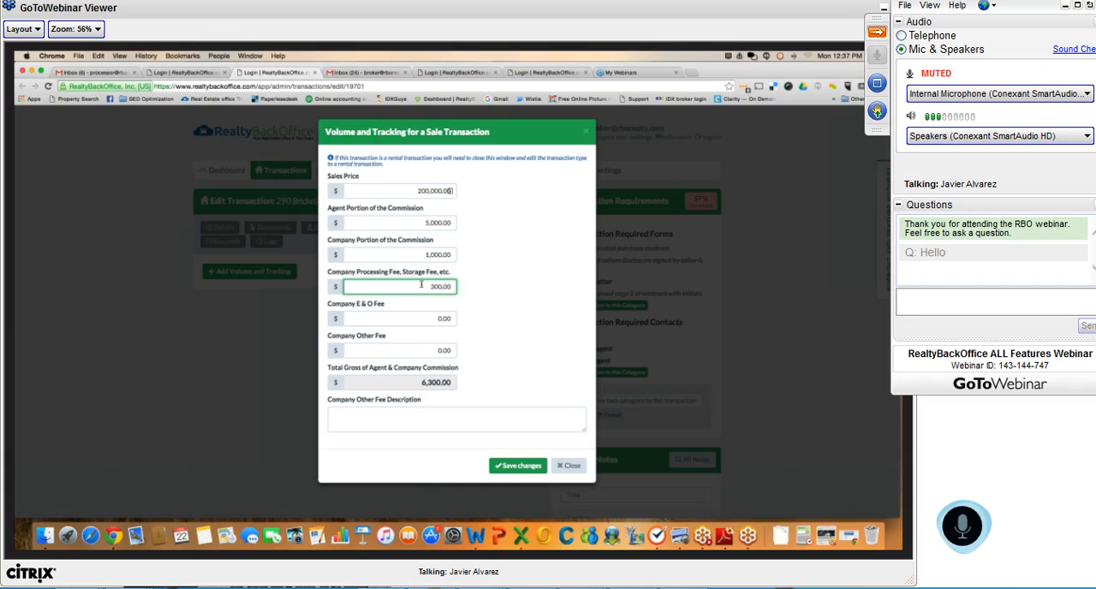
pyautogui.click(502, 466)
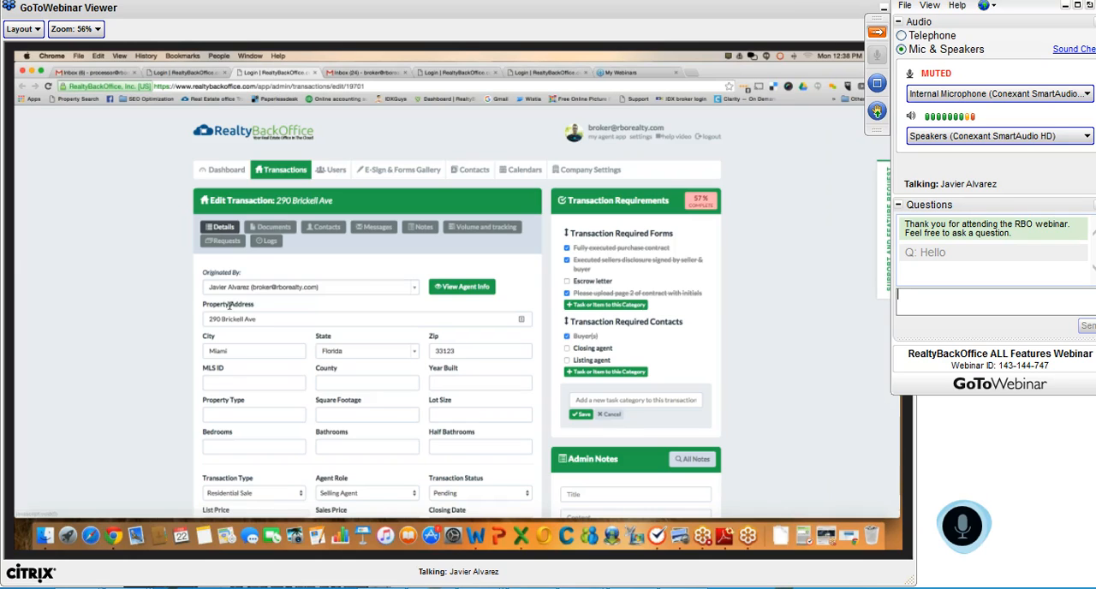
# Set the transaction status to Closed with a closing date of 02/22/2016 and save the transaction
pyautogui.scroll(-5, 385, 334)
pyautogui.click(457, 339)
pyautogui.click(457, 367)
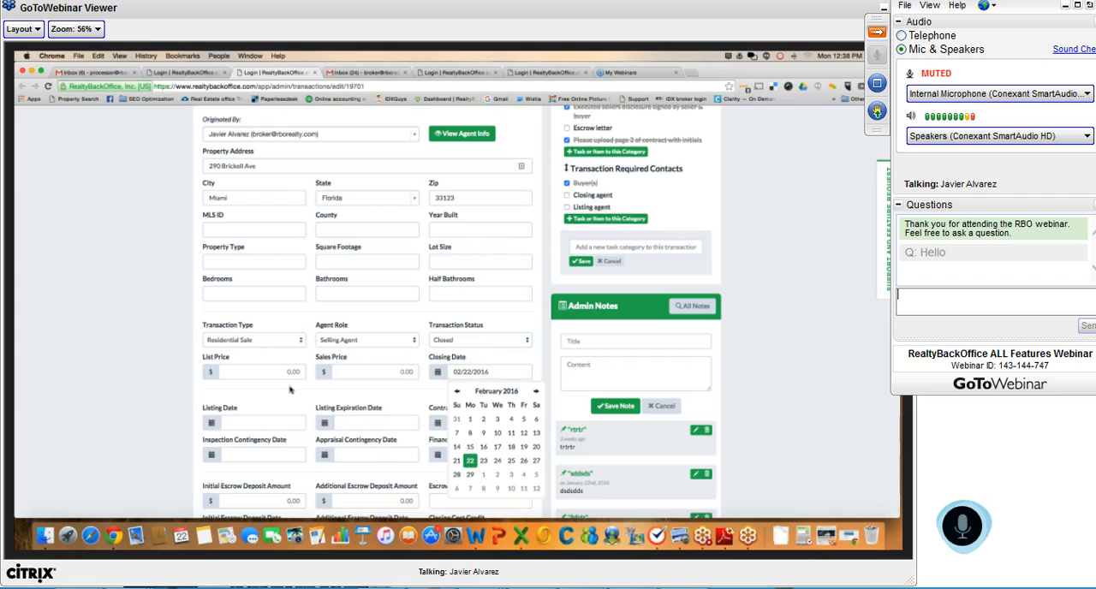
pyautogui.scroll(-3, 289, 391)
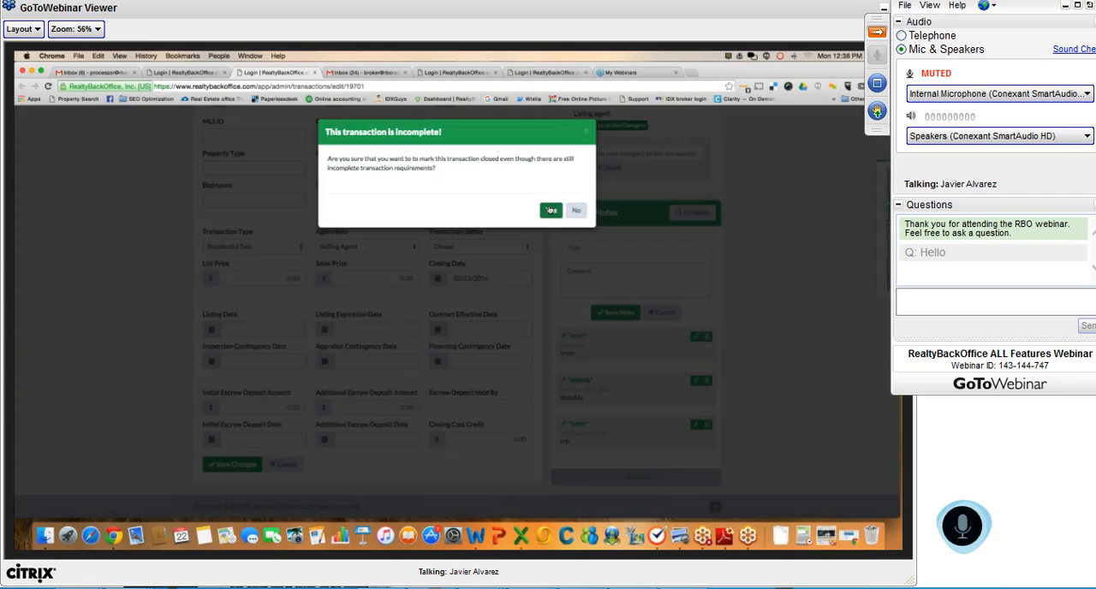
pyautogui.click(550, 211)
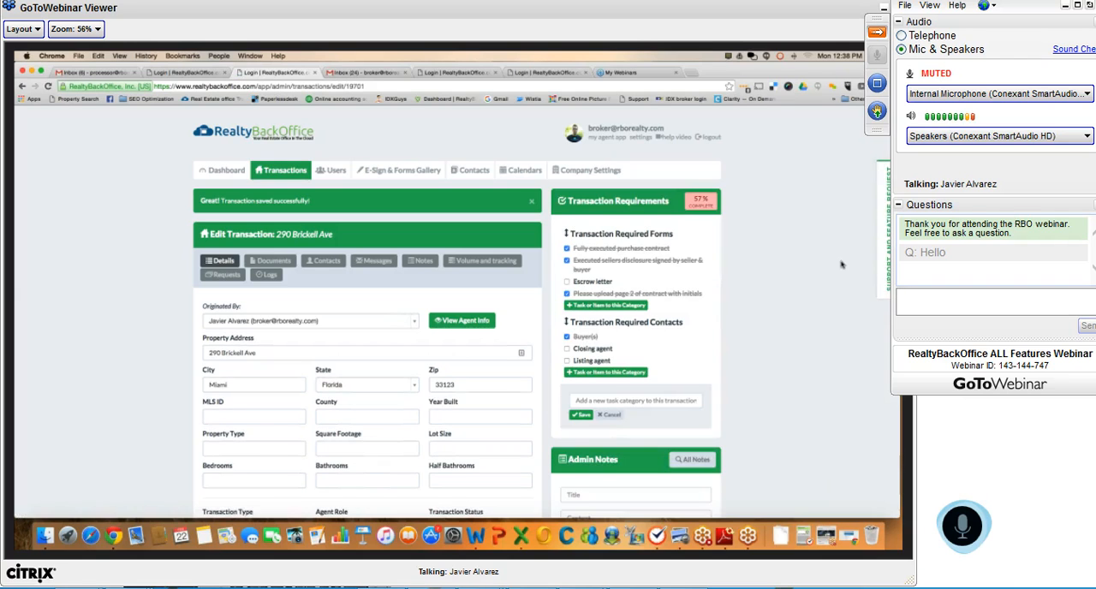
pyautogui.scroll(-3, 844, 266)
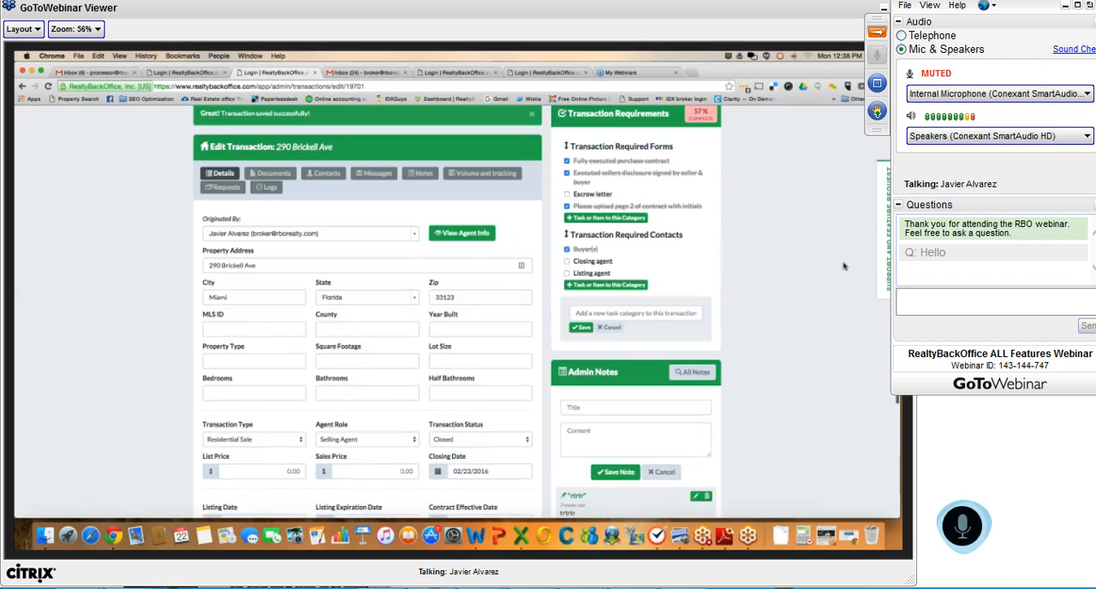
pyautogui.scroll(3, 845, 267)
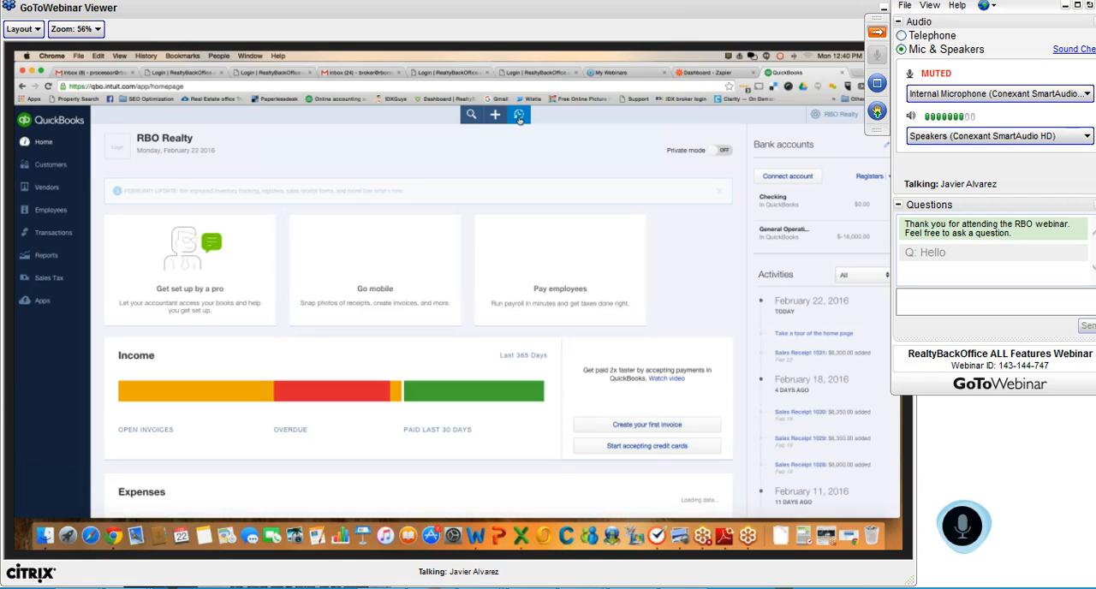
# Open the latest sales receipt from the recent transactions in QuickBooks and examine its Commission Income and Transaction Fee Income lines
pyautogui.click(519, 115)
pyautogui.click(488, 183)
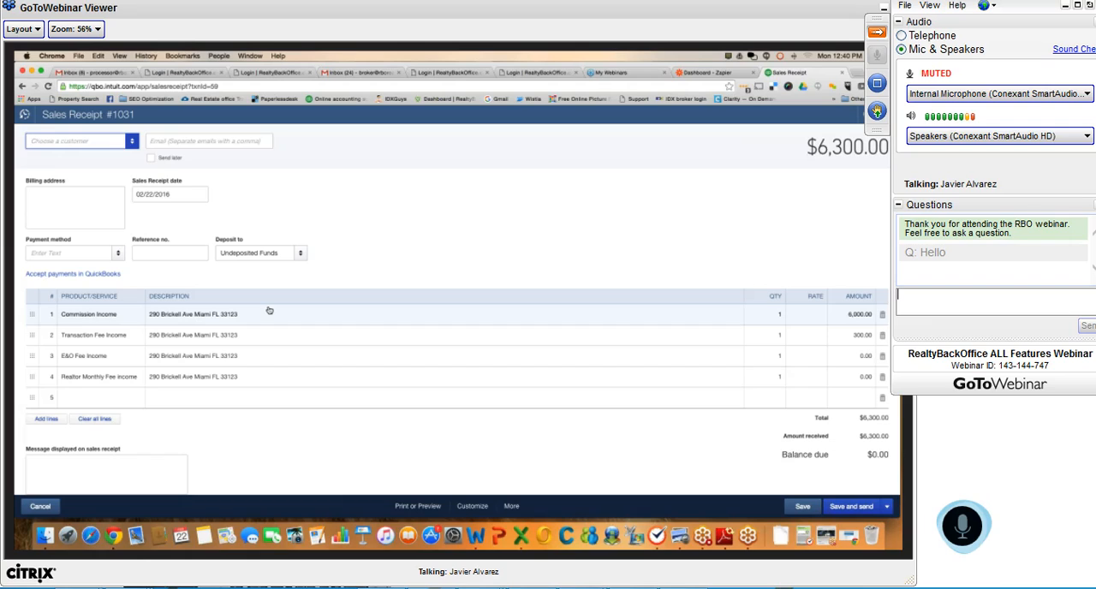
pyautogui.click(78, 318)
pyautogui.click(853, 315)
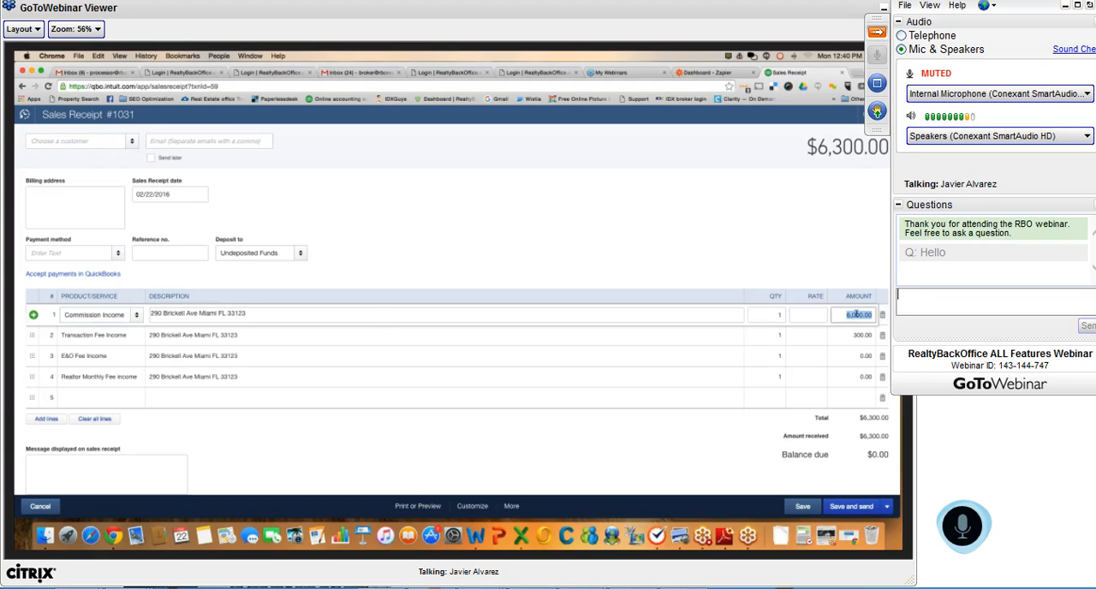
pyautogui.click(92, 341)
pyautogui.click(861, 336)
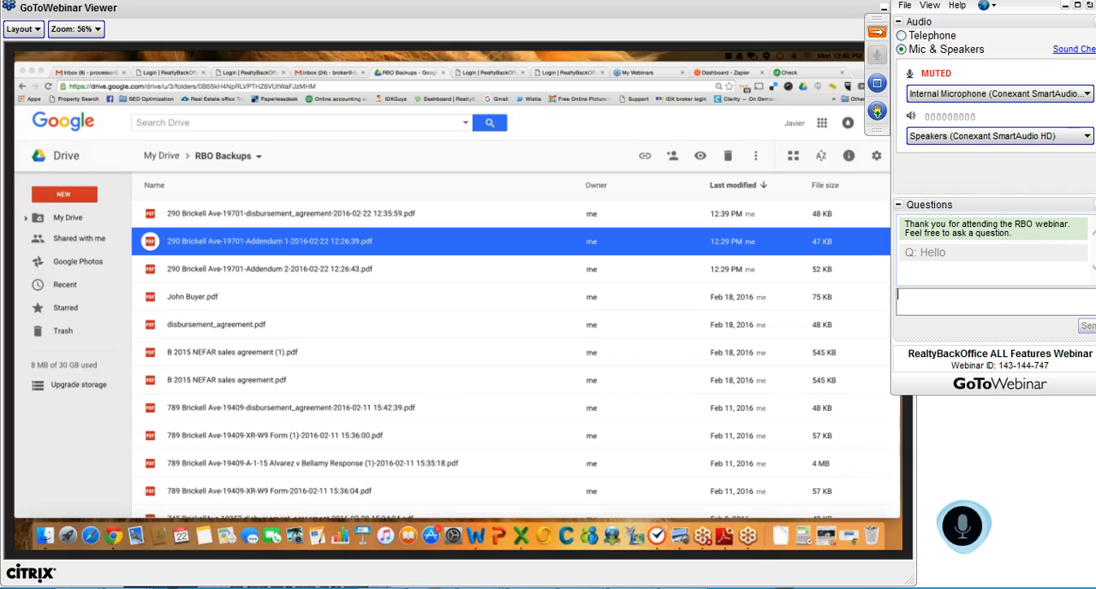
# Send the message "Looks good" to the webinar organizers as a question
pyautogui.write('Looks good')
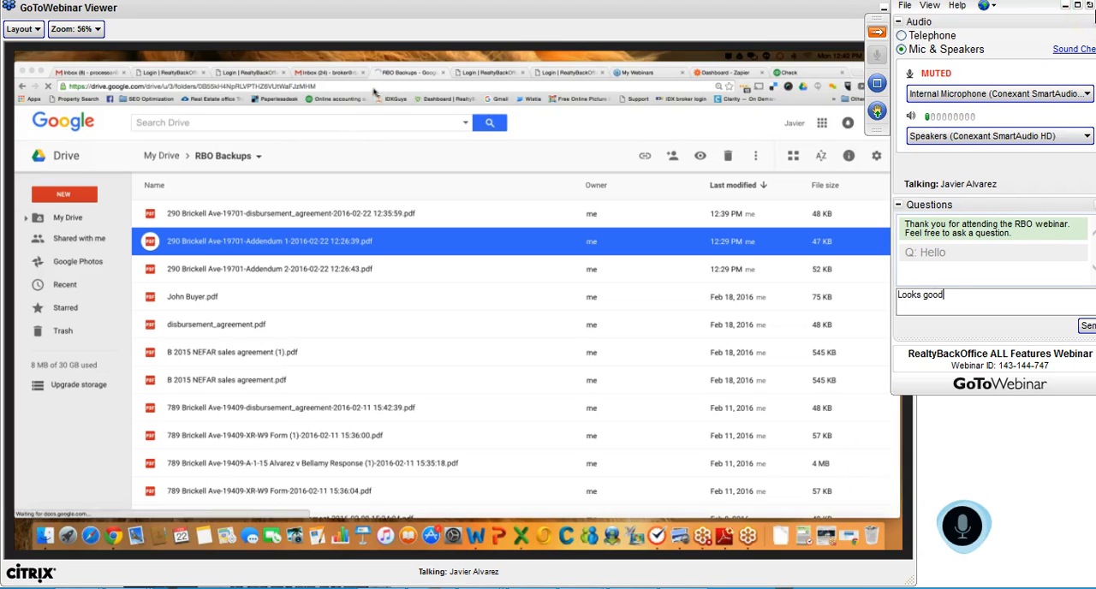
pyautogui.press('Return')
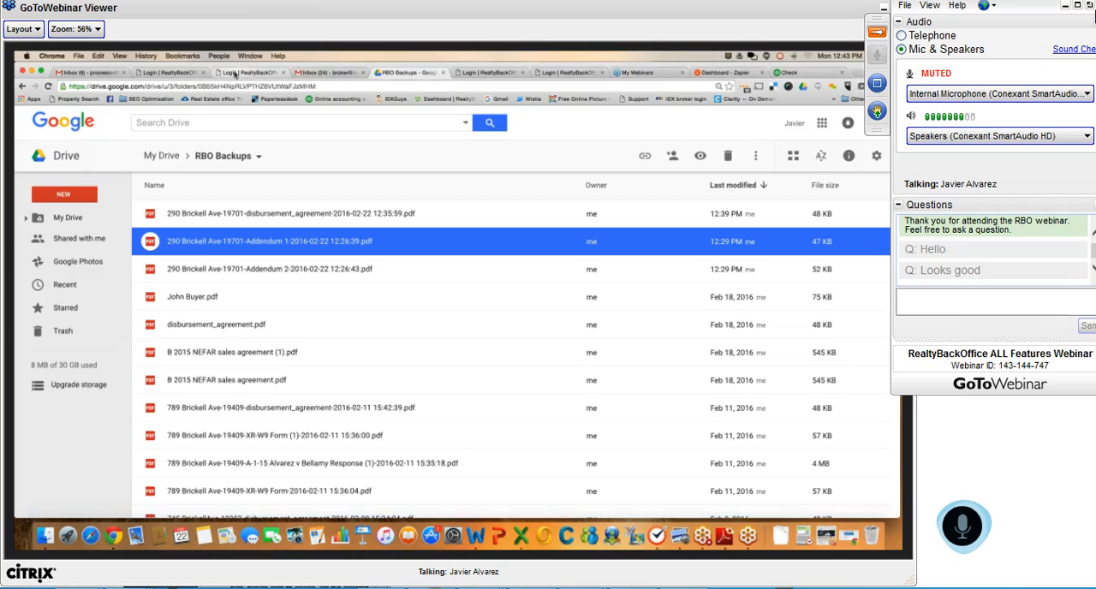